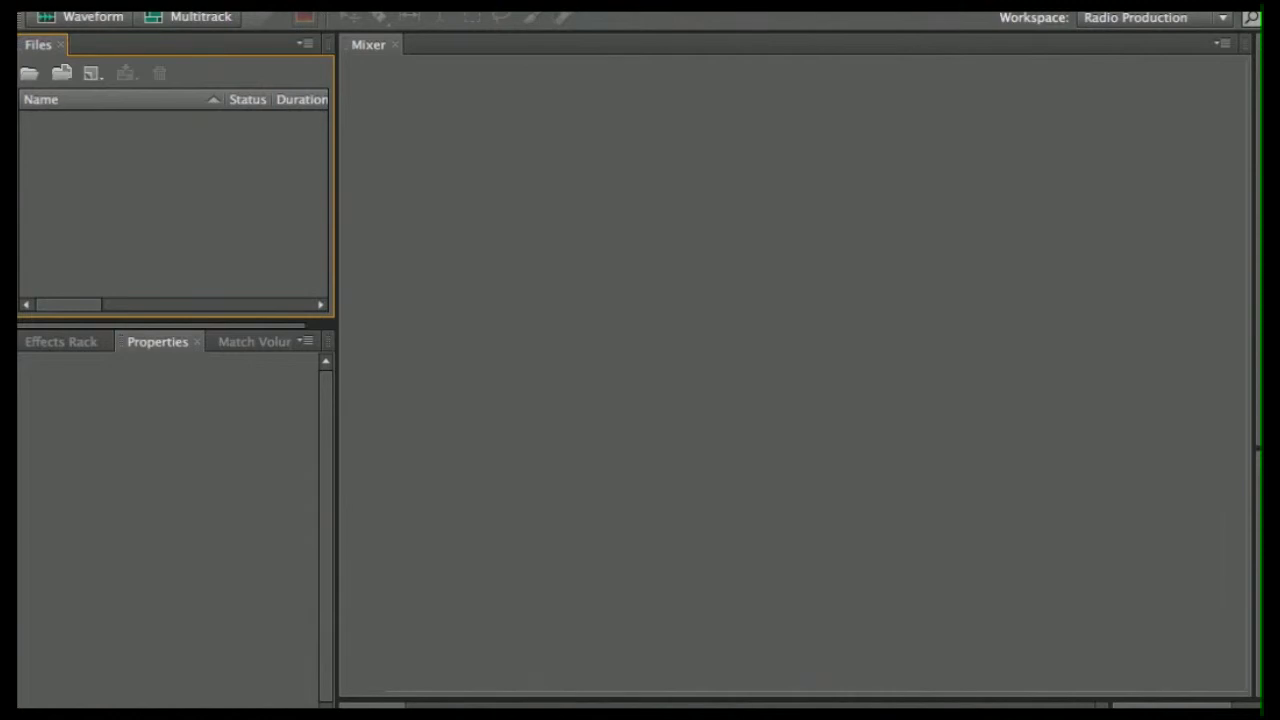
# - Import 'Dec_18_2012-006 Eurasian coot (edit).wav' from Downloads using File > Import > File
pyautogui.click(174, 3)
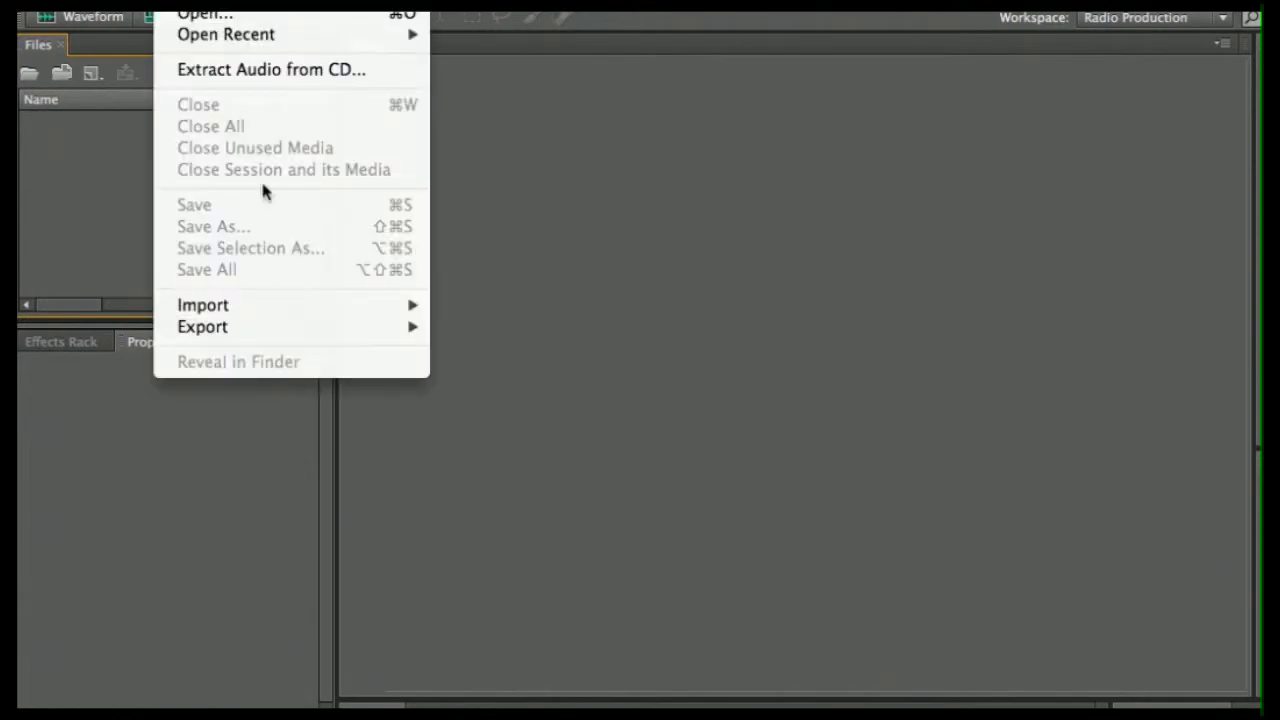
pyautogui.moveTo(284, 314)
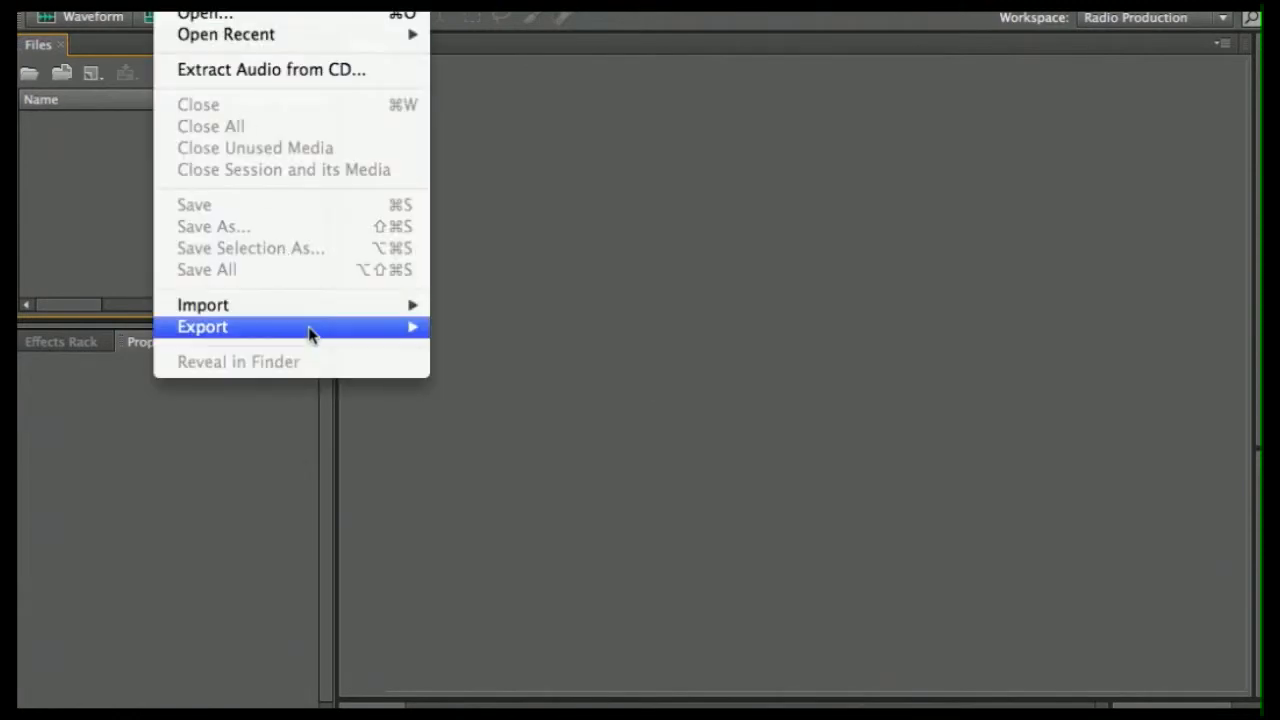
pyautogui.click(470, 310)
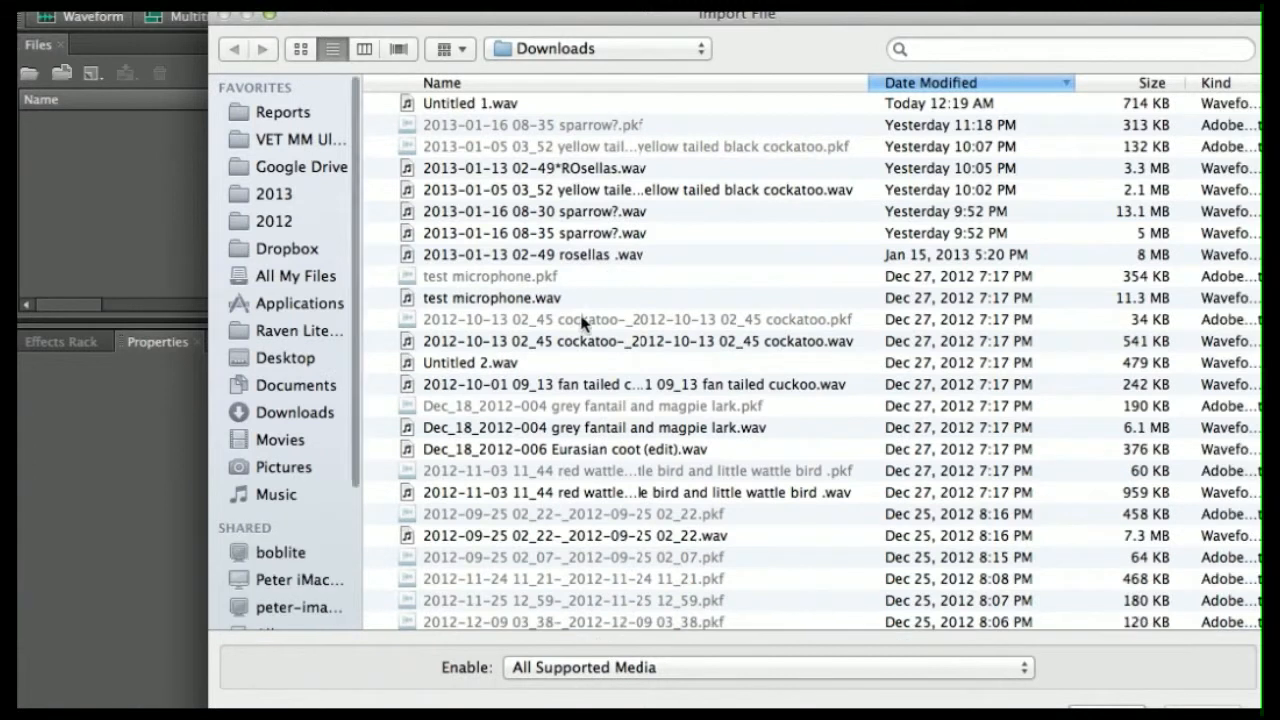
pyautogui.scroll(-4, 543, 346)
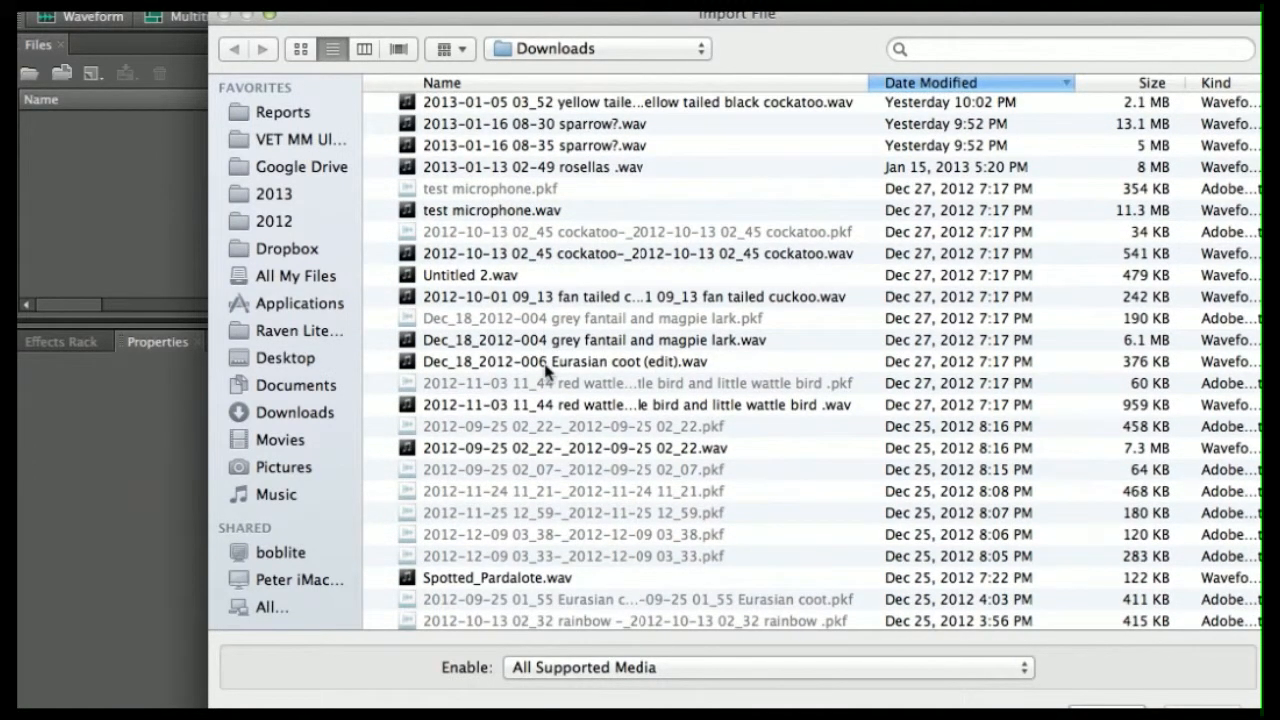
pyautogui.doubleClick(545, 366)
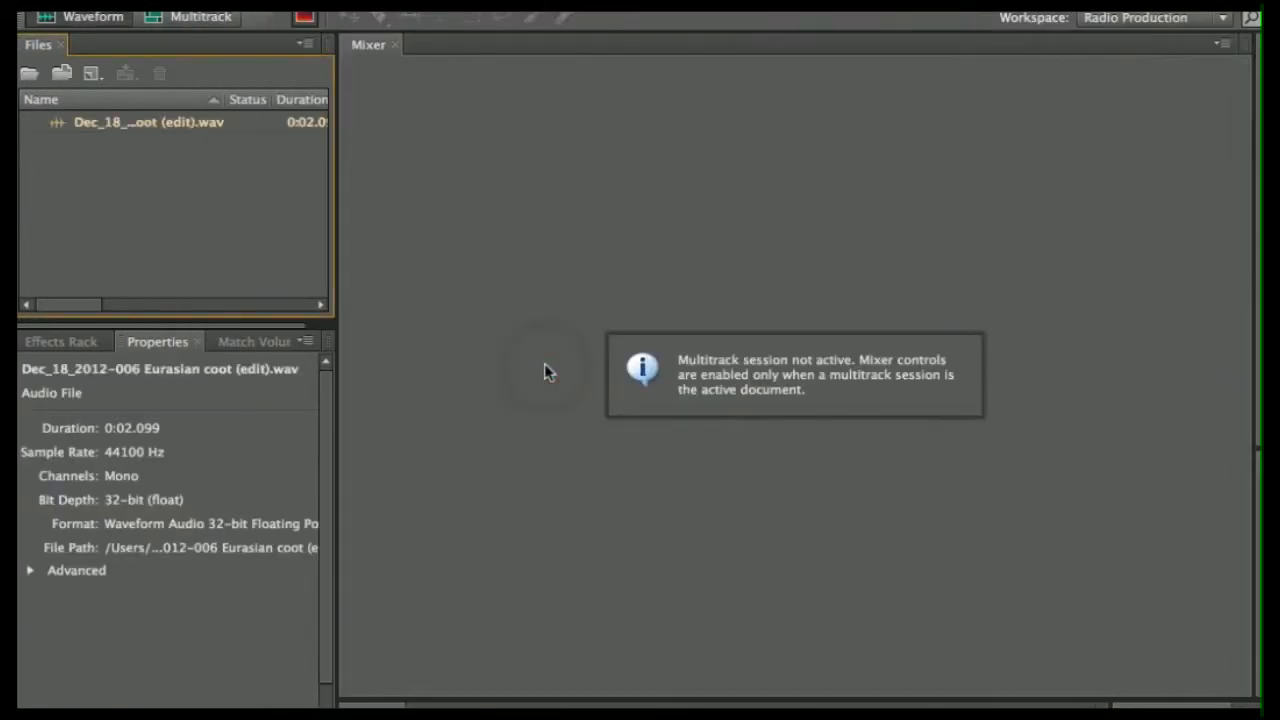
# - Open the coot recording in the Waveform editor with the spectral display hidden
pyautogui.click(138, 128)
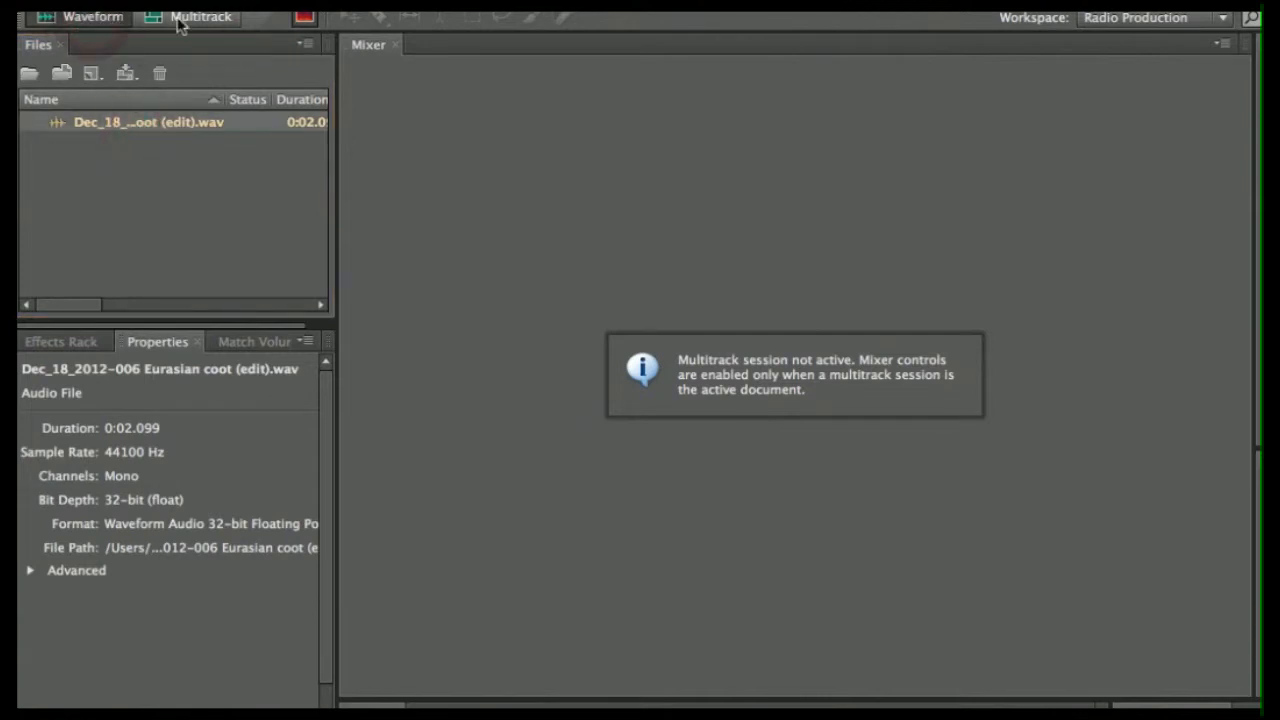
pyautogui.click(88, 28)
pyautogui.doubleClick(143, 123)
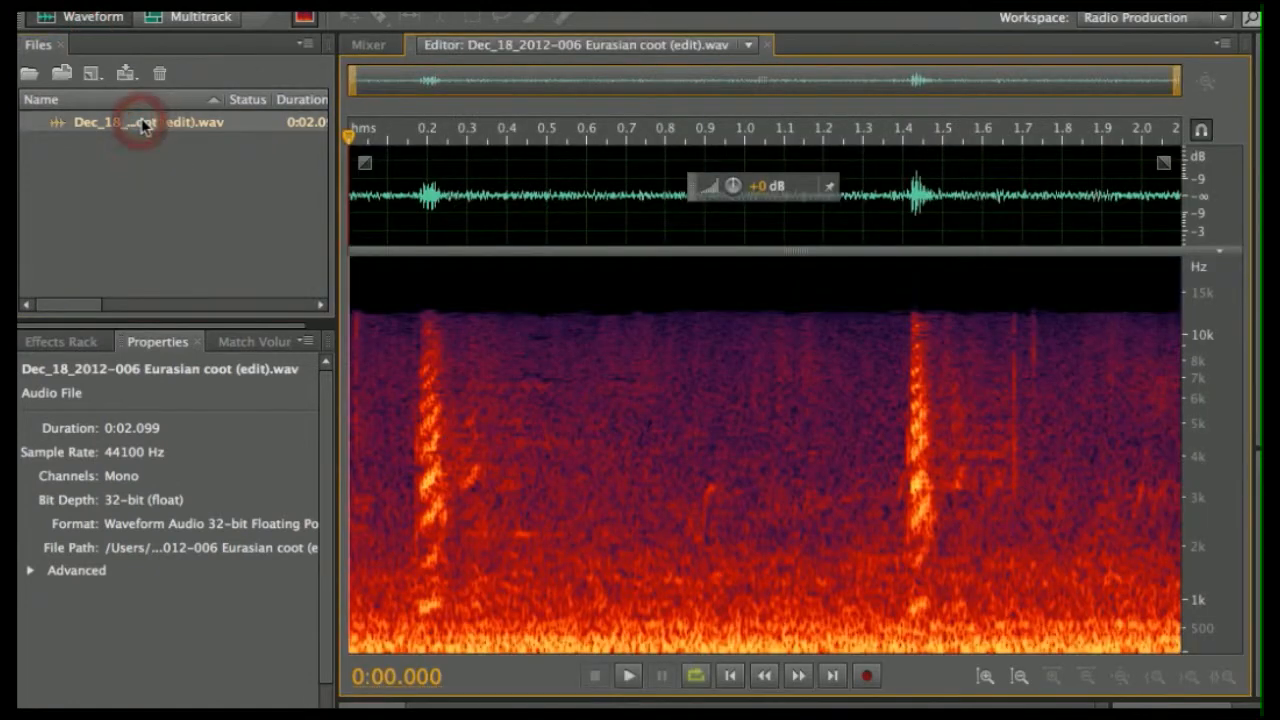
pyautogui.click(304, 17)
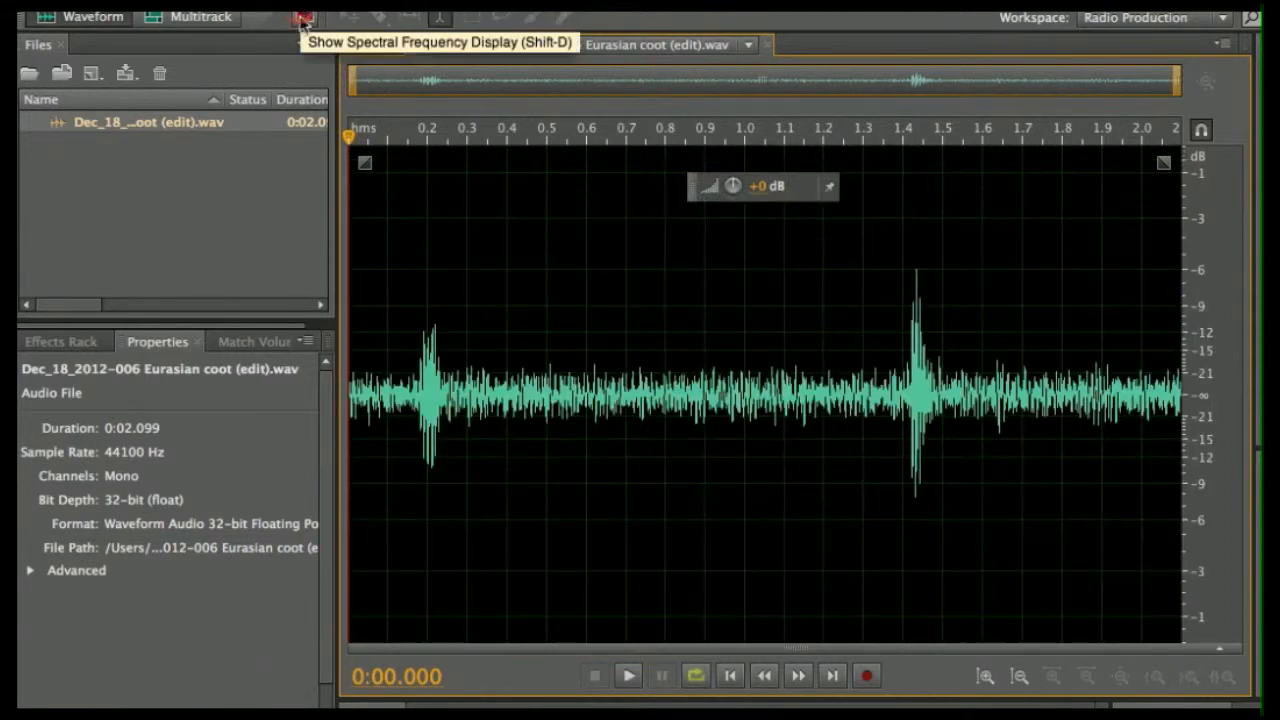
# - Play the recording from the start, then play just the first call (about 0.16–0.30 s)
pyautogui.click(371, 418)
pyautogui.press('space')
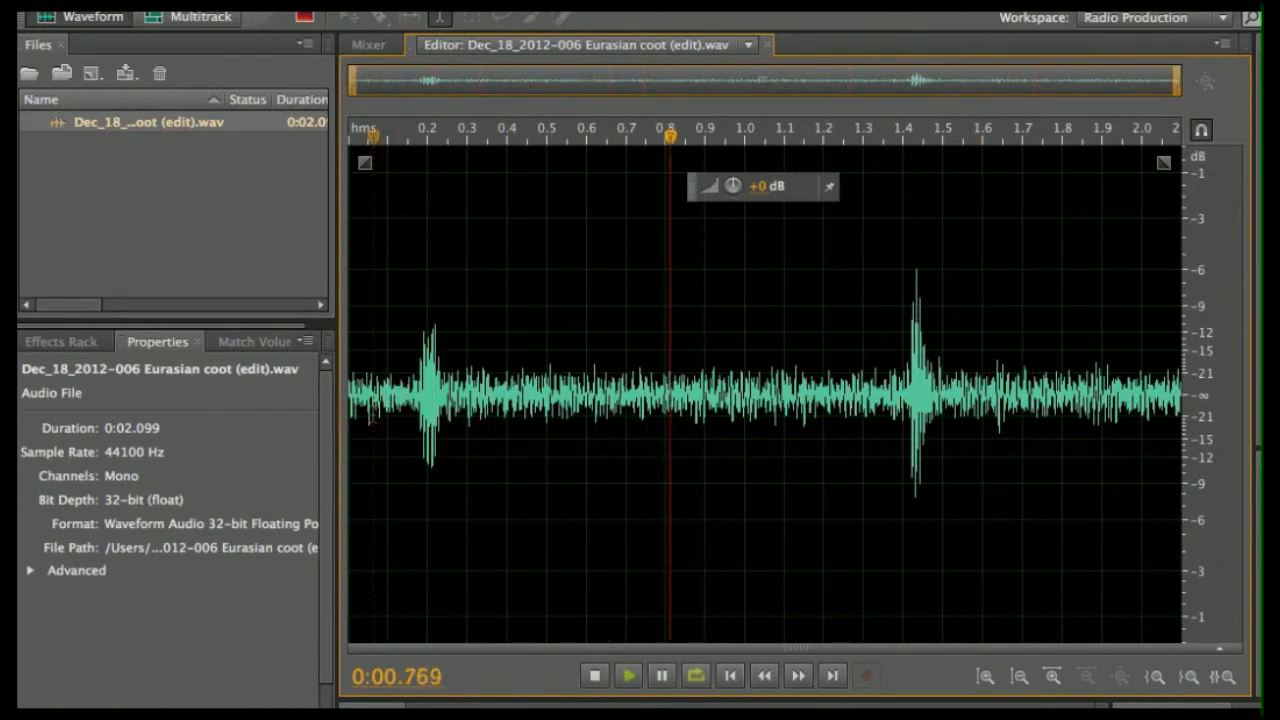
pyautogui.click(595, 677)
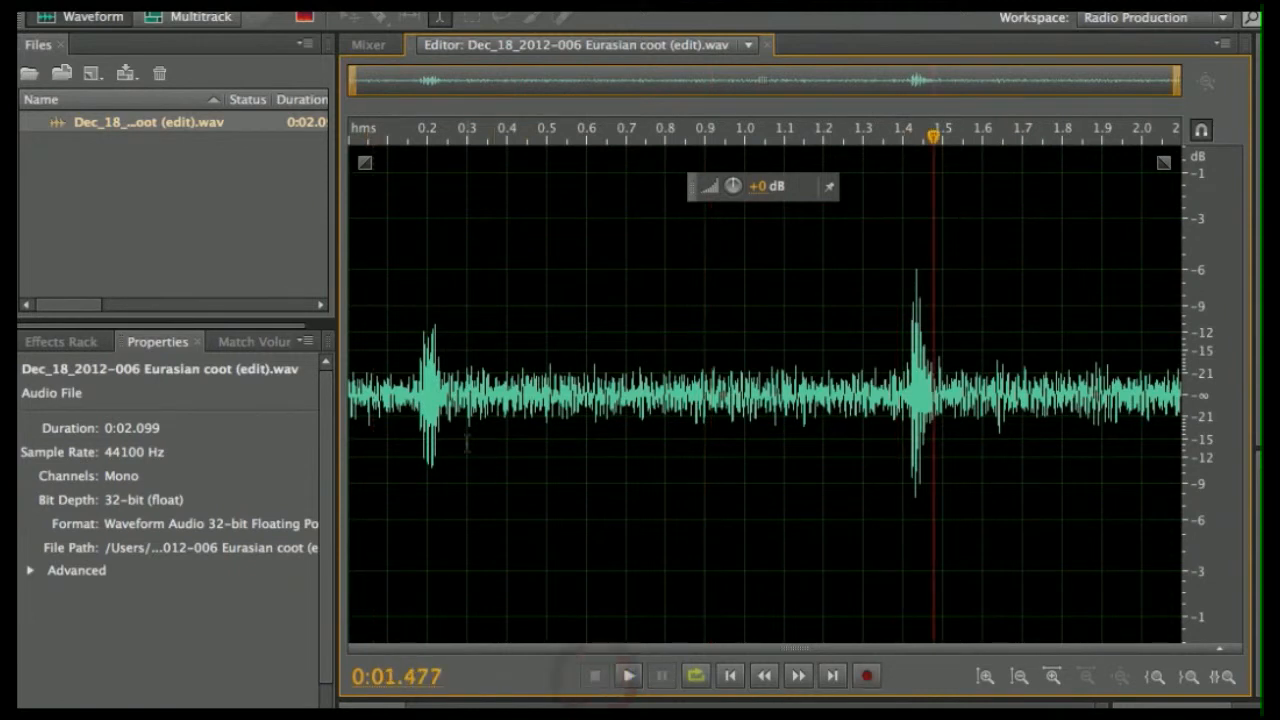
pyautogui.moveTo(411, 430); pyautogui.dragTo(466, 436)
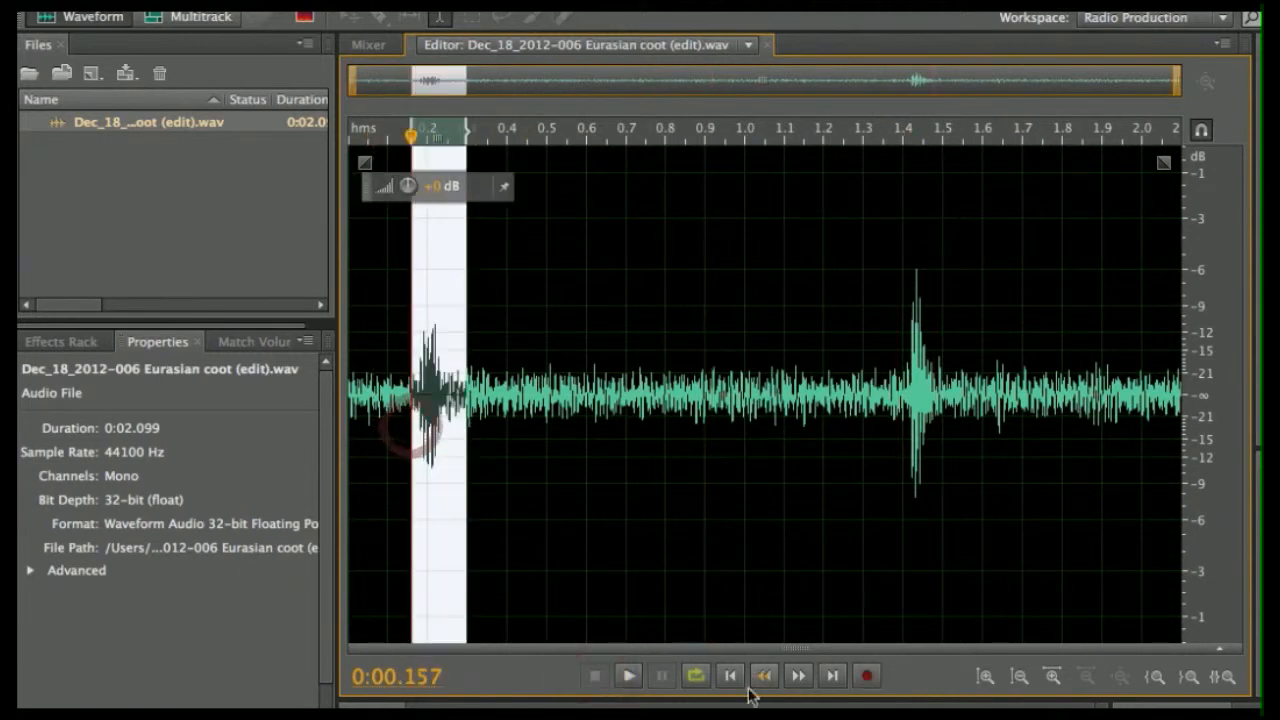
pyautogui.click(627, 677)
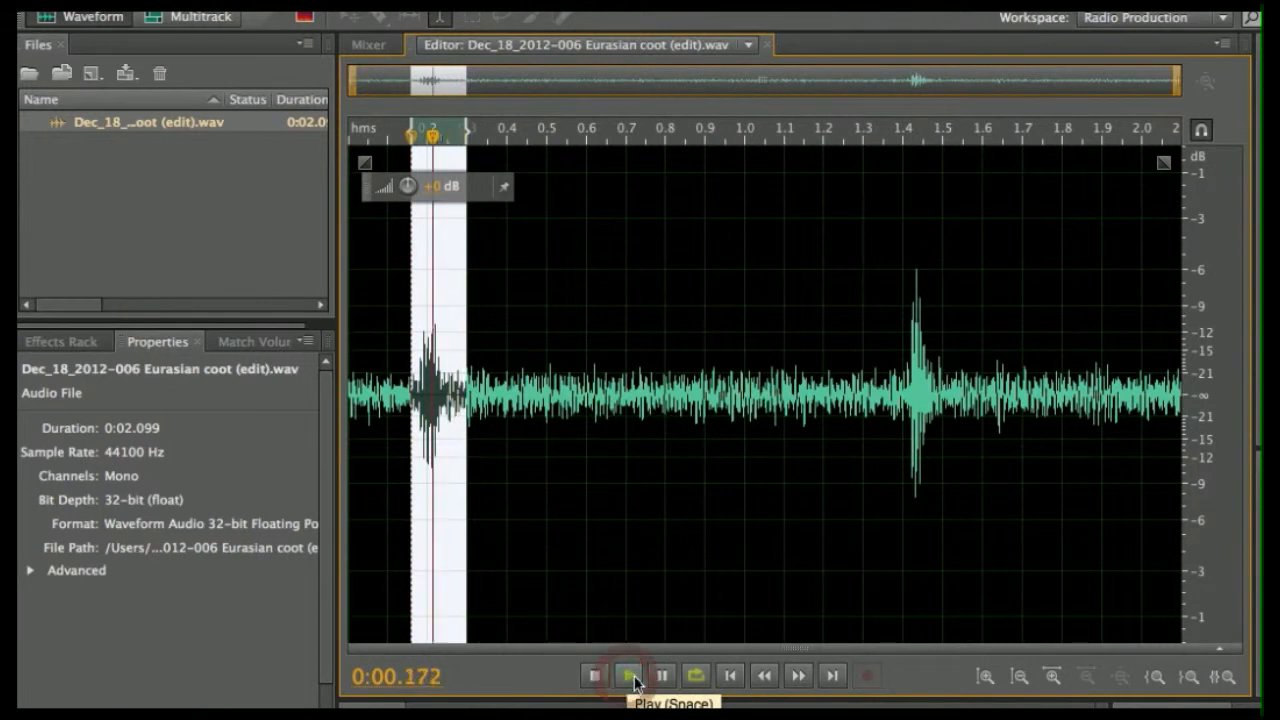
pyautogui.click(594, 676)
# - Play the gap between calls (about 0.46–1.05 s), then select from the start to 1.66 s
pyautogui.moveTo(531, 414); pyautogui.dragTo(863, 418)
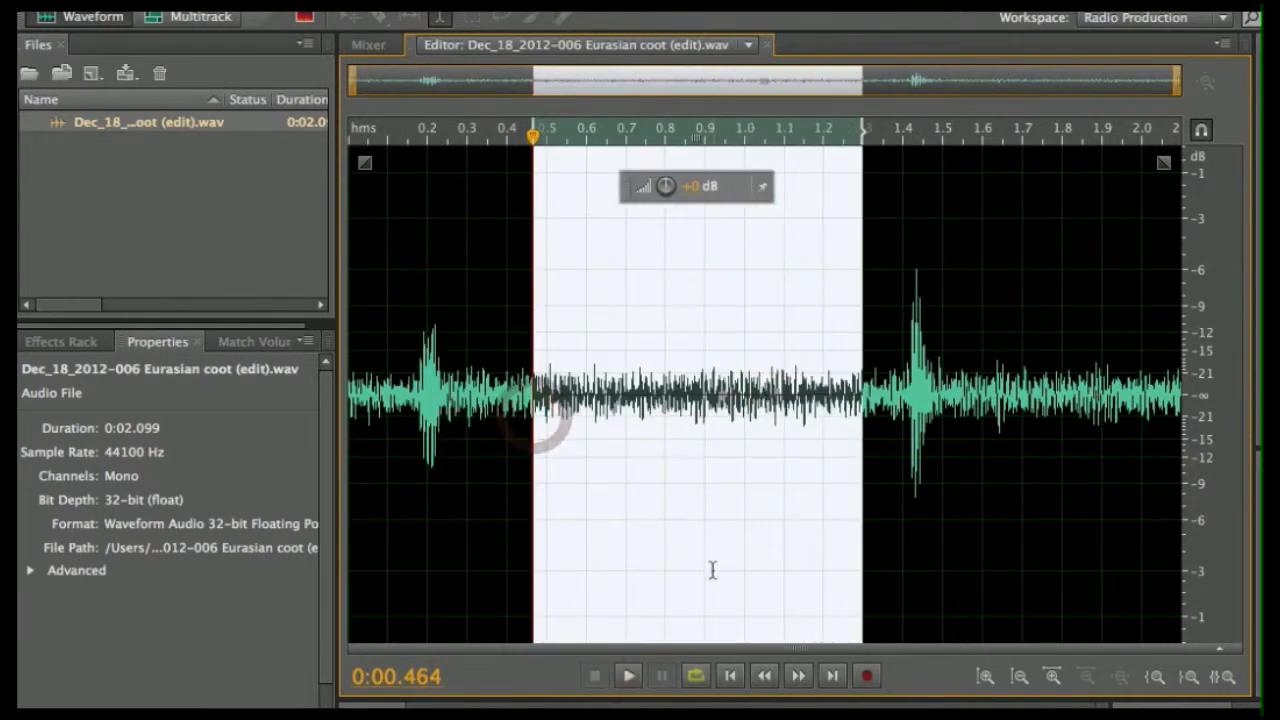
pyautogui.click(627, 677)
pyautogui.click(595, 677)
pyautogui.click(597, 686)
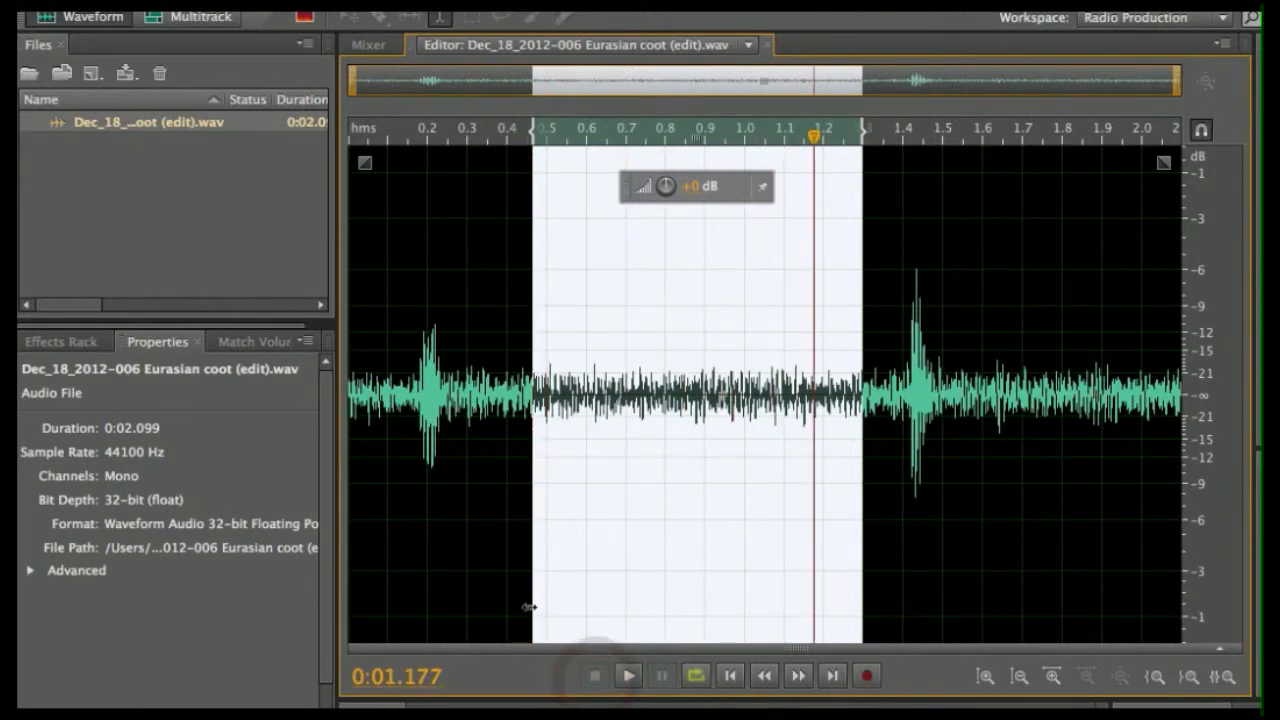
pyautogui.moveTo(368, 435); pyautogui.dragTo(1050, 477)
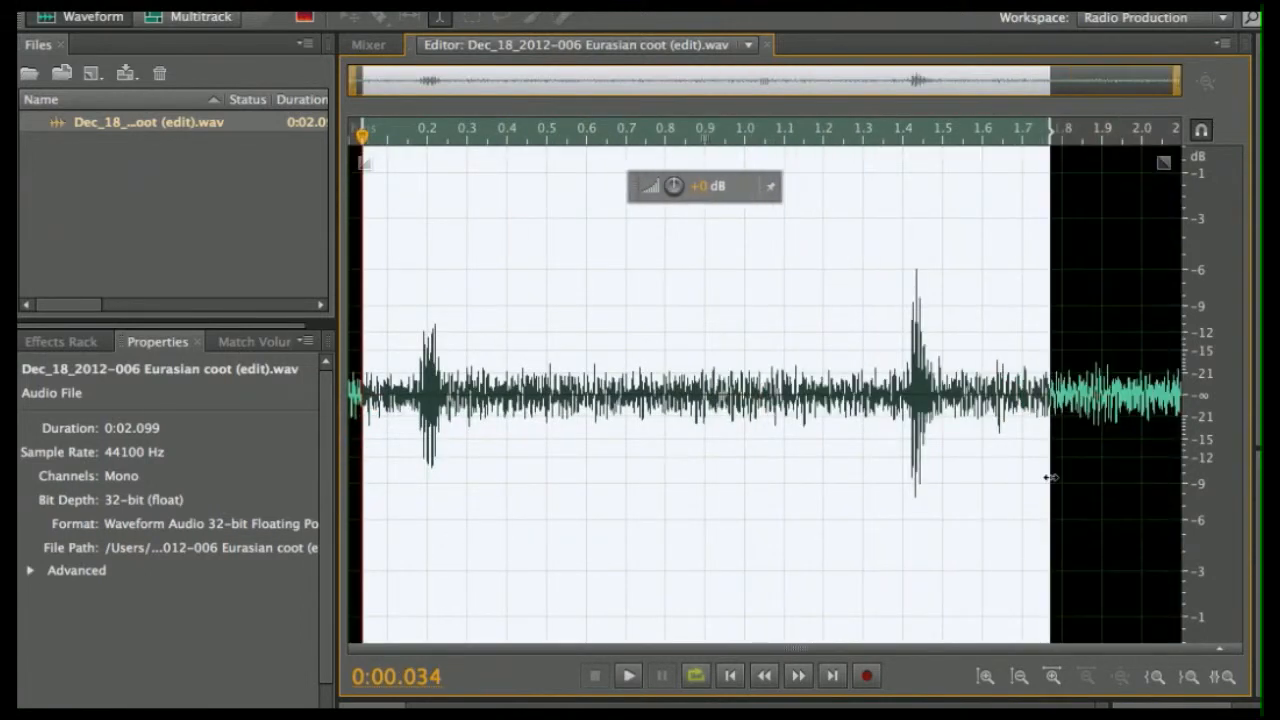
# - Turn the Spectral Frequency Display back on and clear the time selection
pyautogui.click(305, 20)
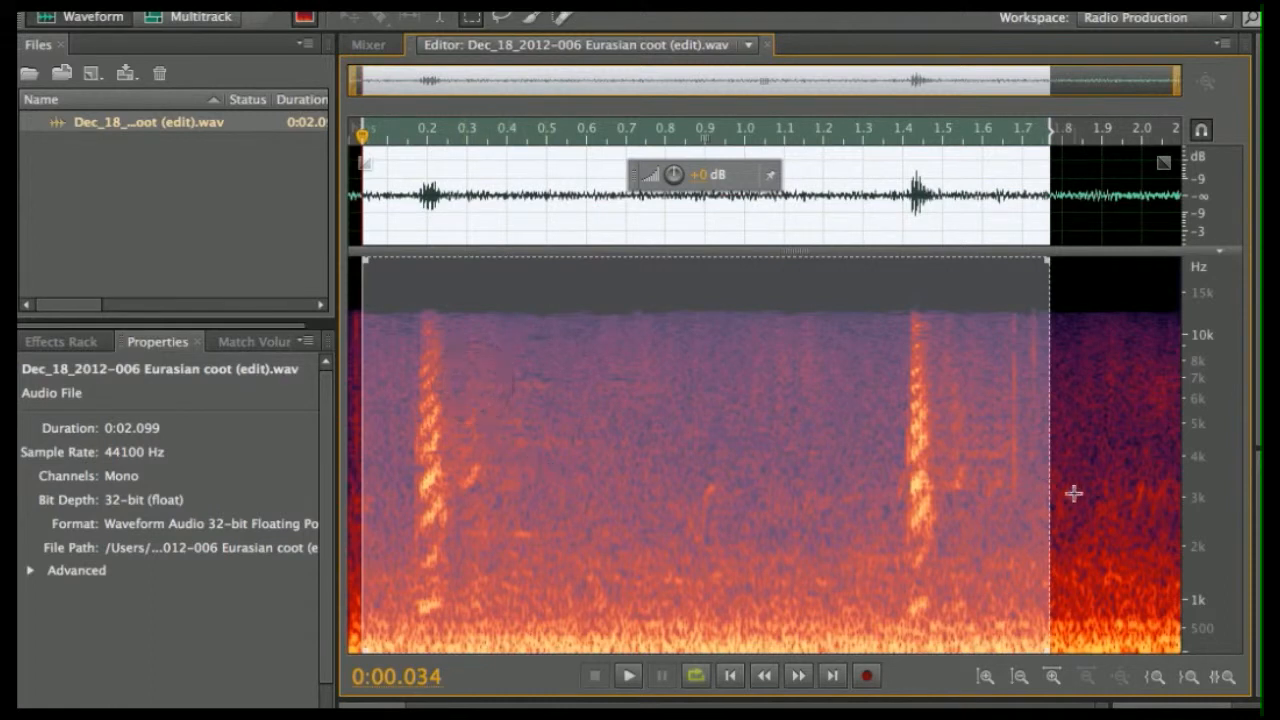
pyautogui.click(1074, 491)
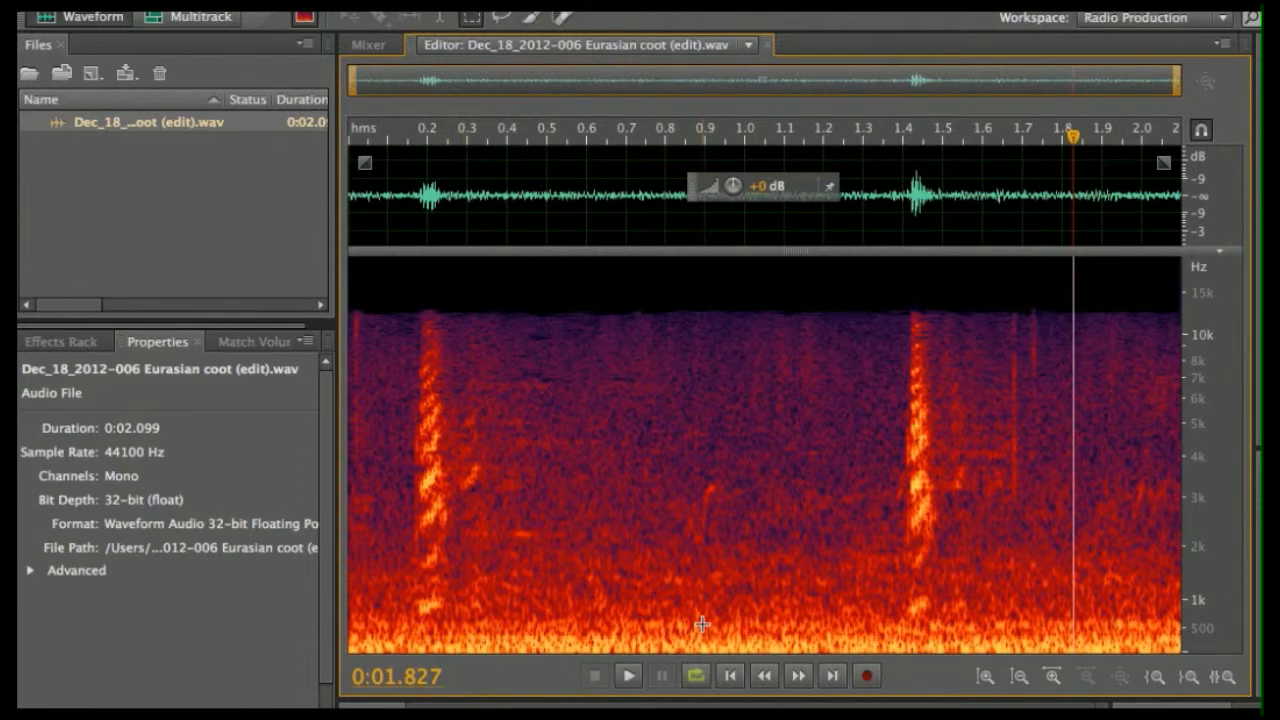
# - Delete the 0.45–1.19 s gap and everything after 0.876 s, then play the trimmed result
pyautogui.moveTo(528, 200); pyautogui.dragTo(823, 210)
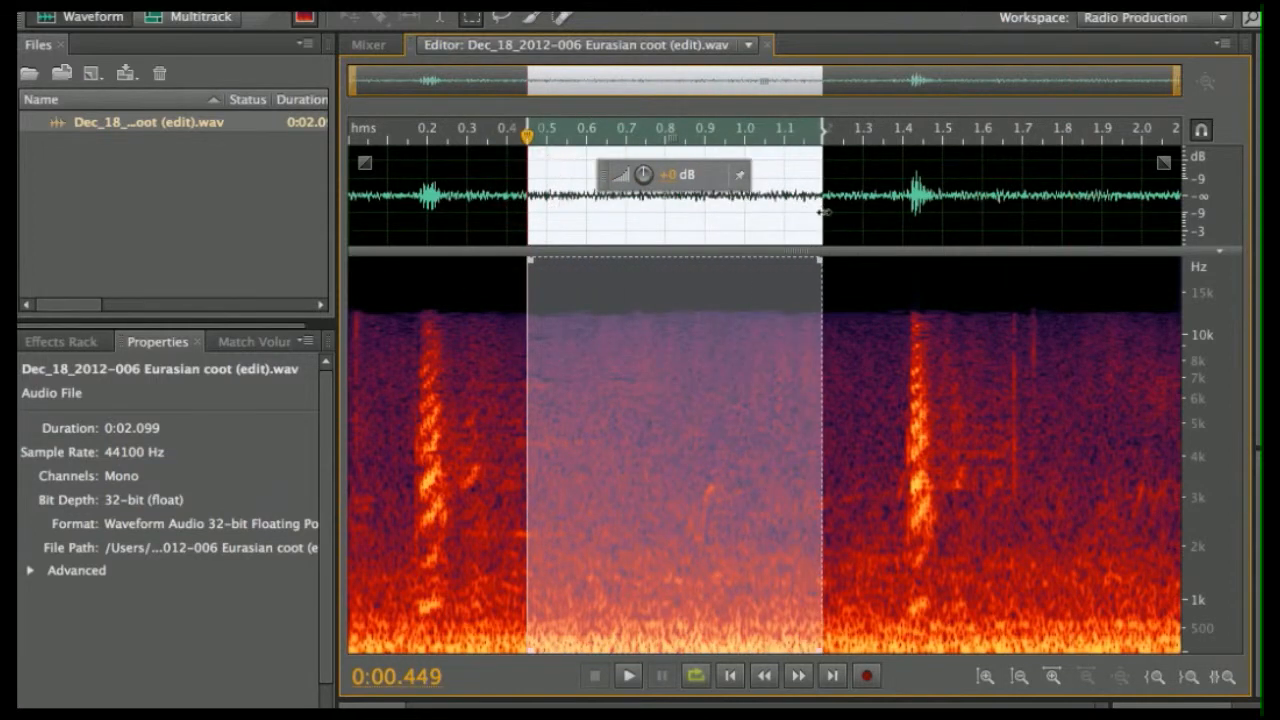
pyautogui.press('Delete')
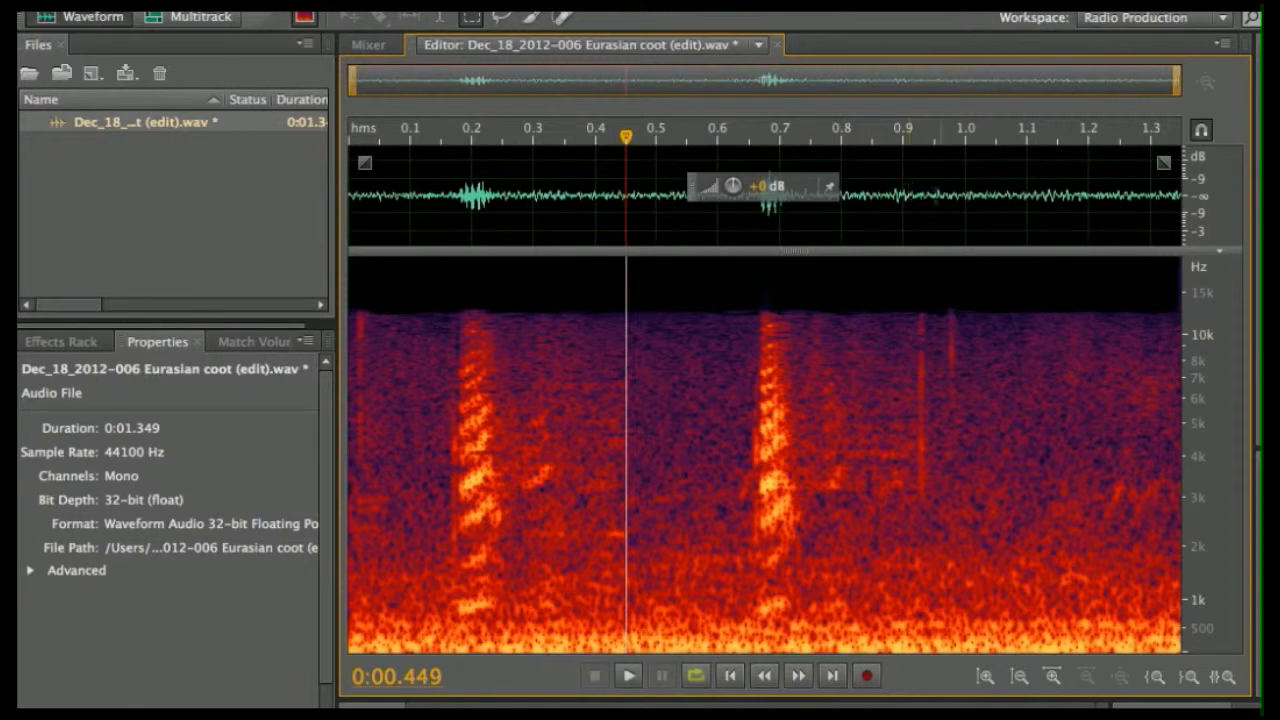
pyautogui.moveTo(891, 195); pyautogui.dragTo(1203, 212)
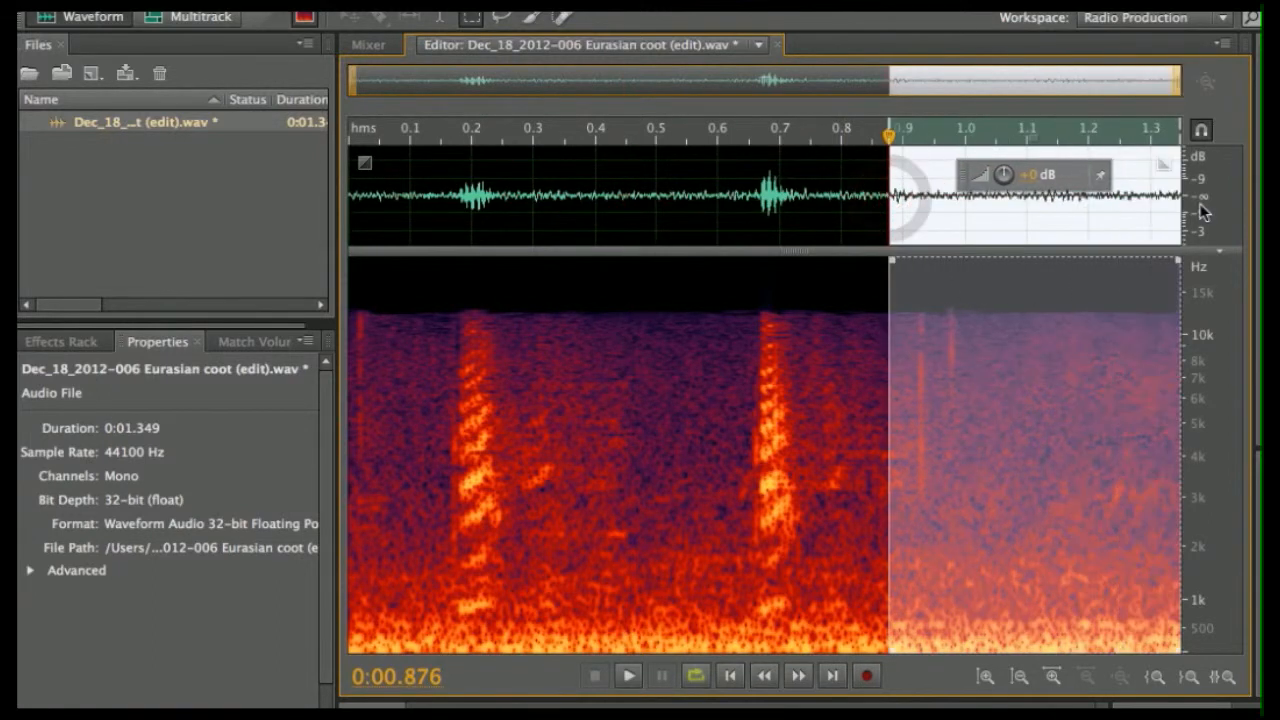
pyautogui.press('Delete')
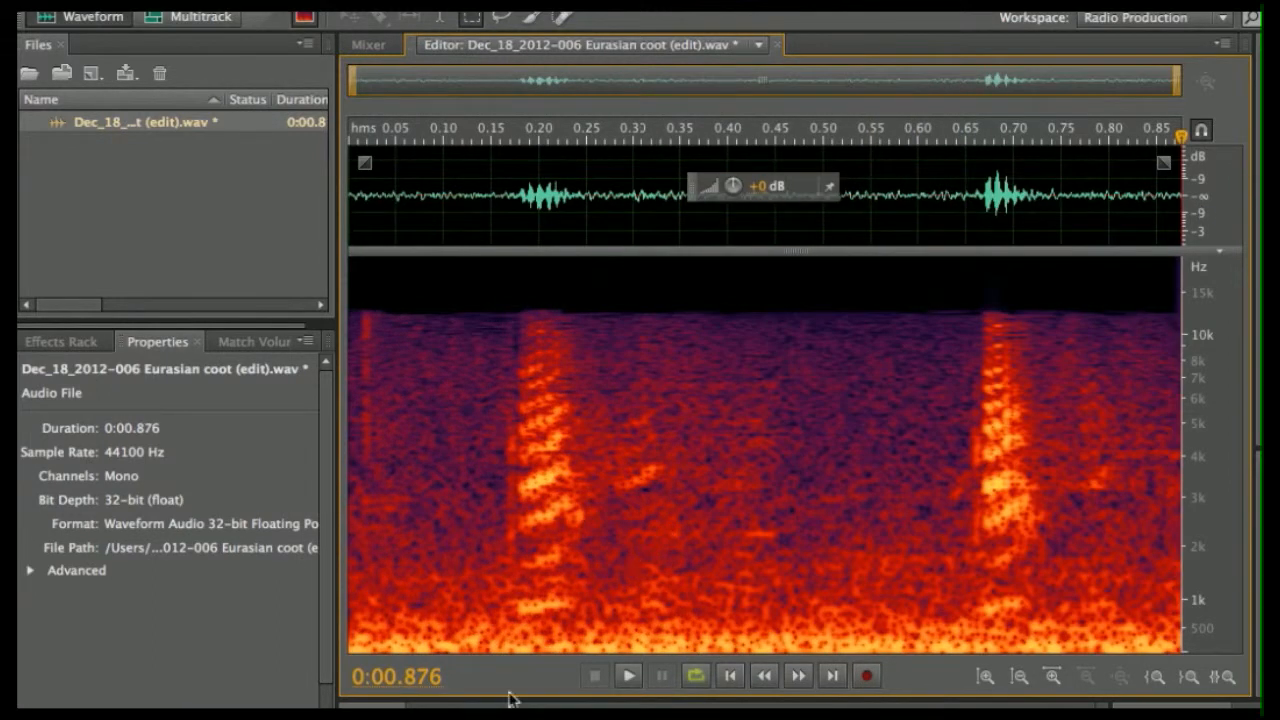
pyautogui.click(628, 676)
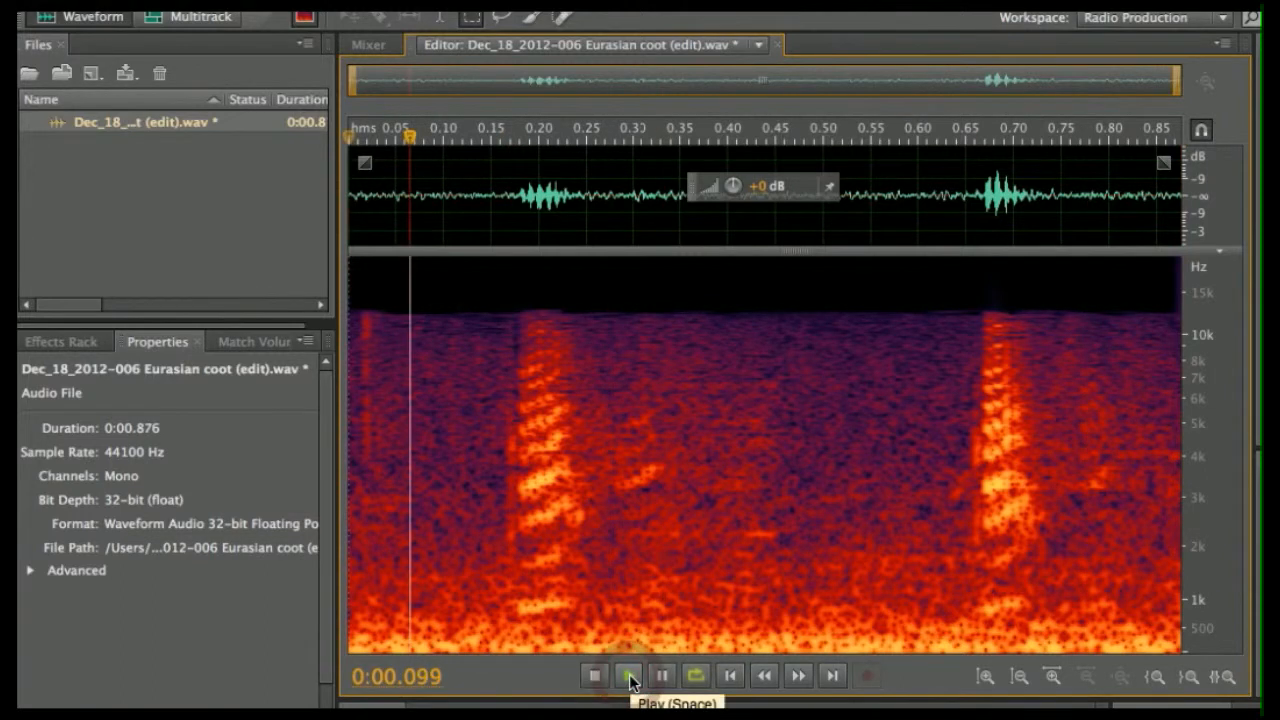
pyautogui.click(597, 677)
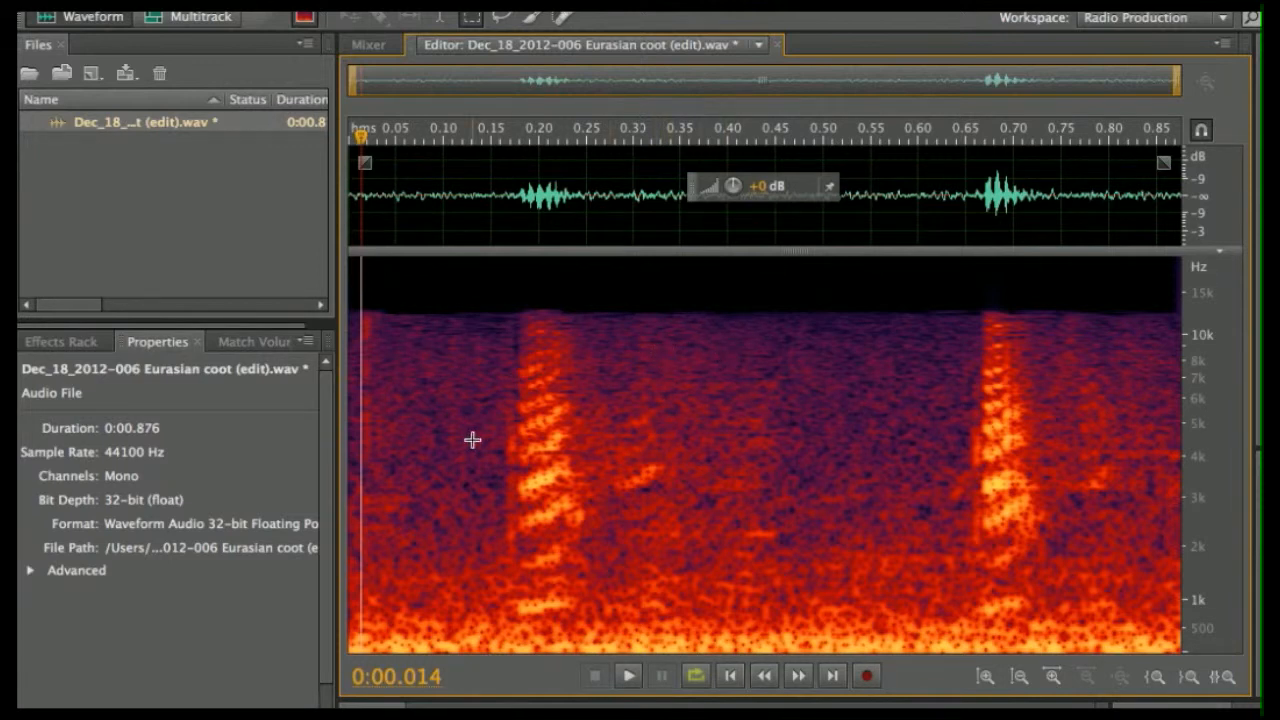
# - Marquee-select the low-frequency band along the spectrogram bottom, delete it, and play back the result
pyautogui.click(471, 17)
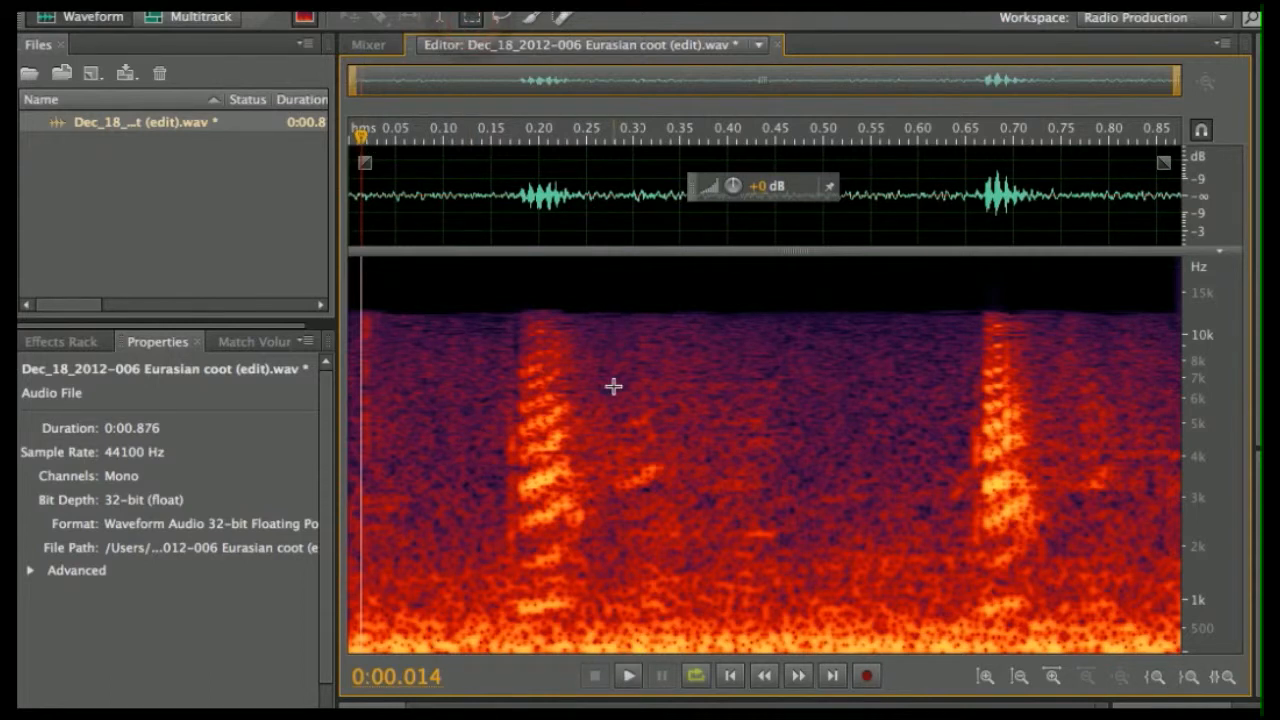
pyautogui.moveTo(354, 632); pyautogui.dragTo(1194, 662)
pyautogui.press('Delete')
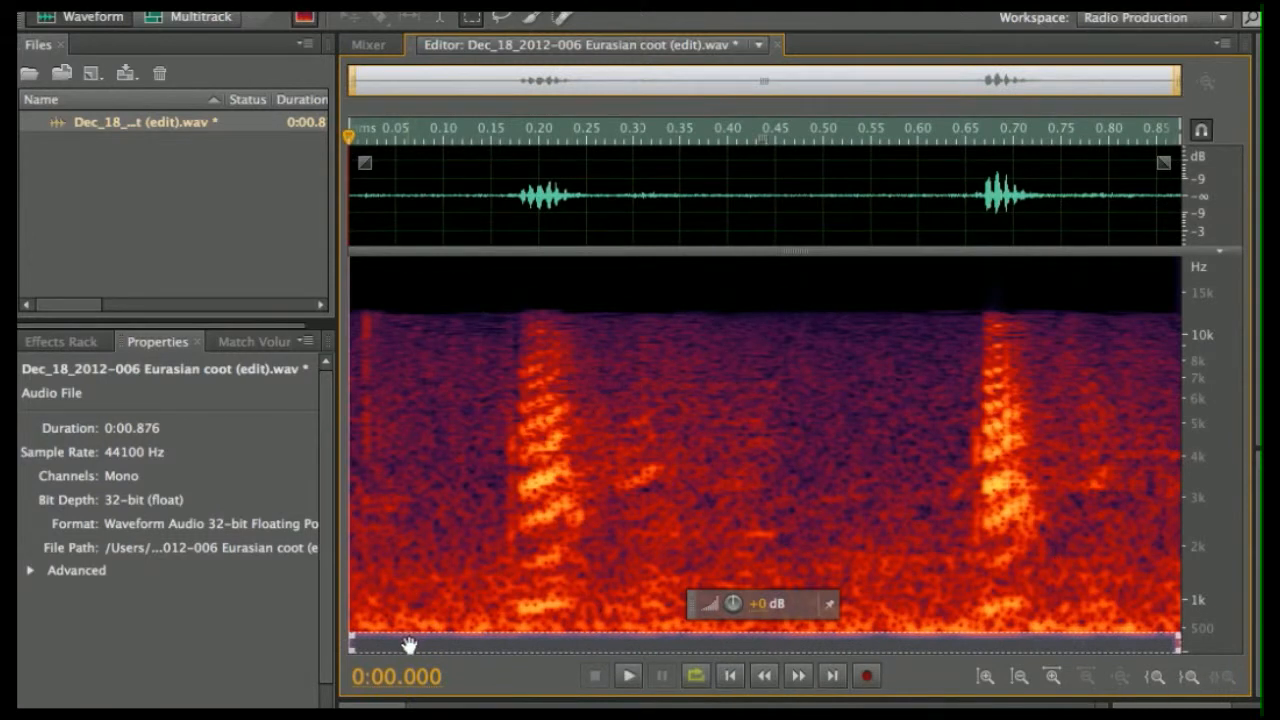
pyautogui.click(417, 426)
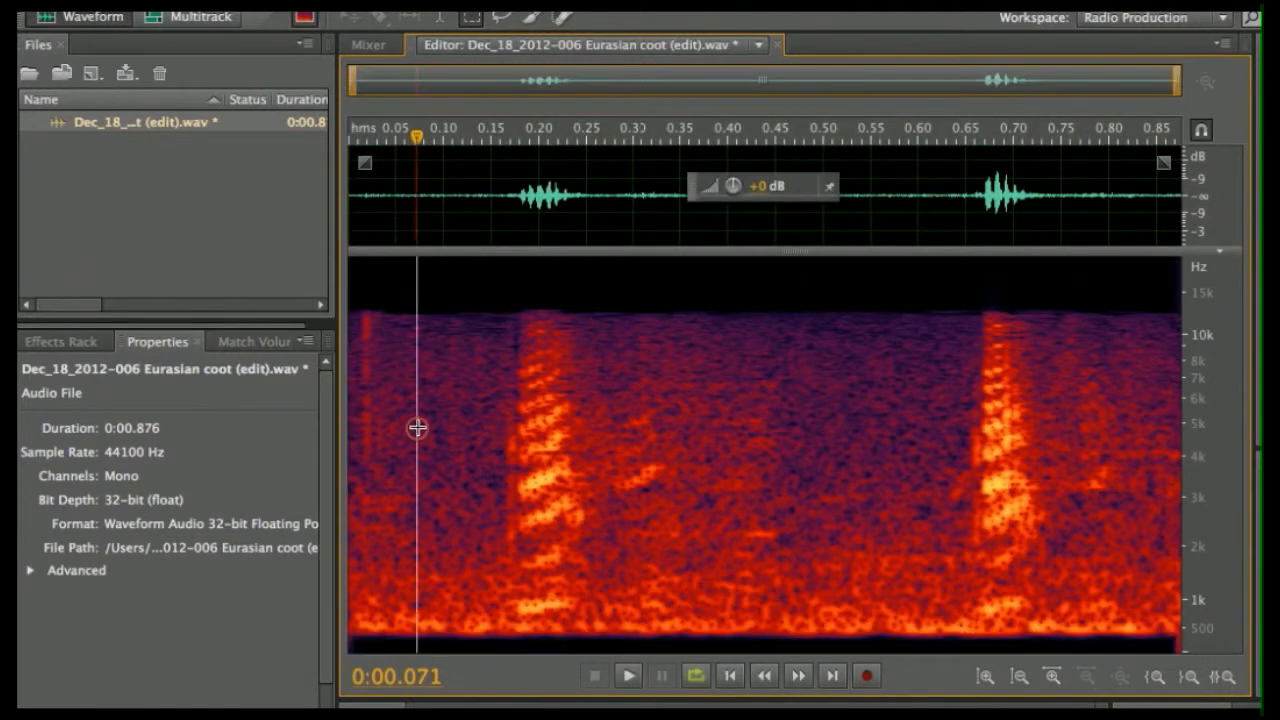
pyautogui.click(631, 676)
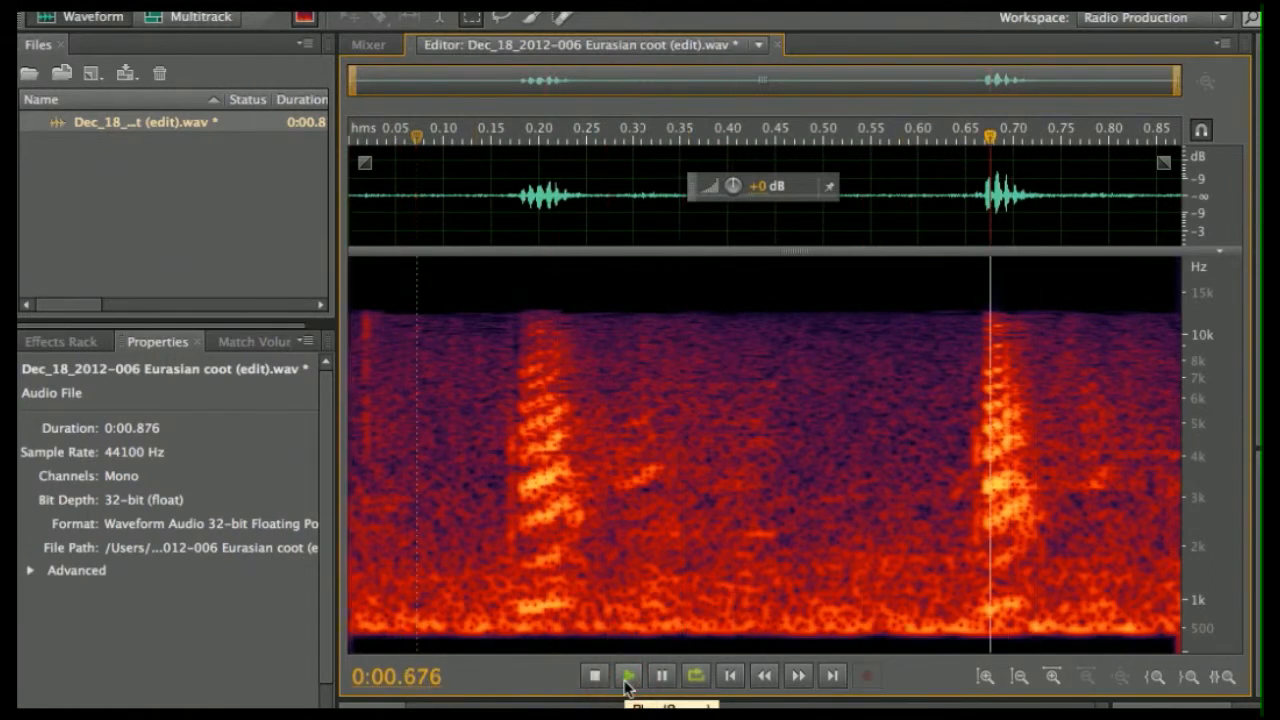
pyautogui.click(597, 678)
pyautogui.click(598, 680)
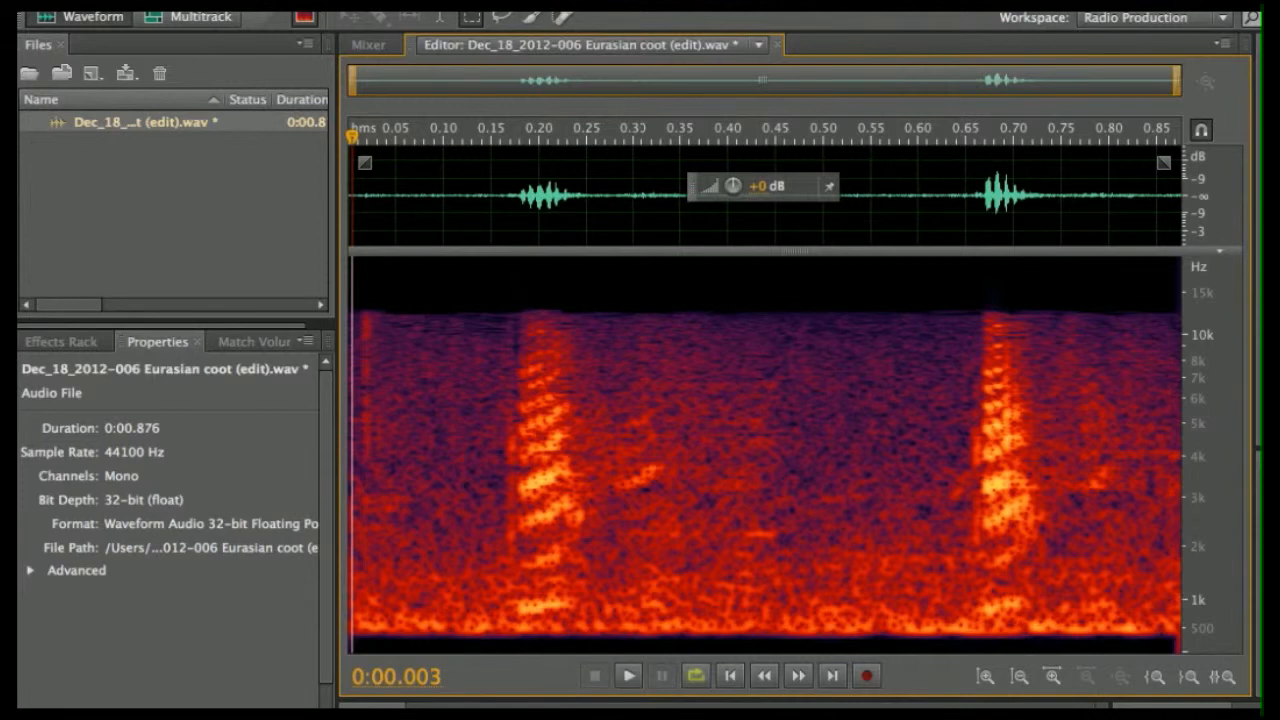
# - Open Noise Reduction (process) and marquee a noise-only patch before the first call
pyautogui.click(430, 3)
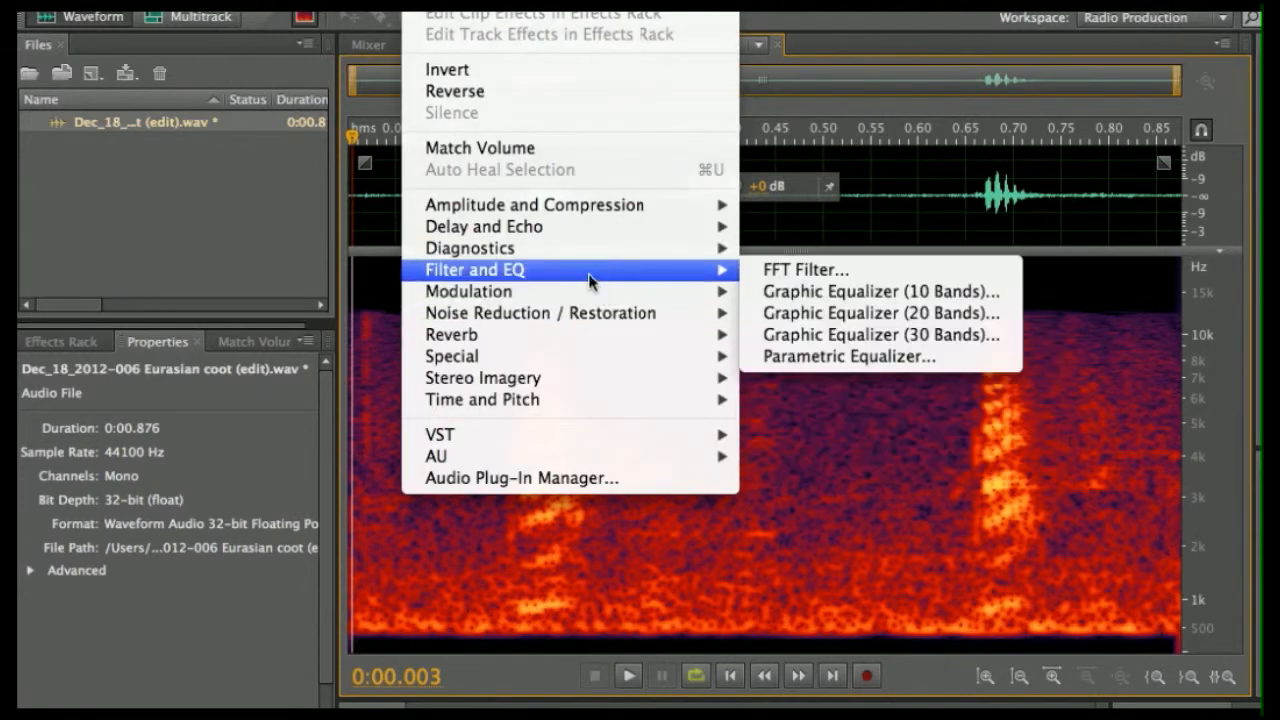
pyautogui.moveTo(601, 320)
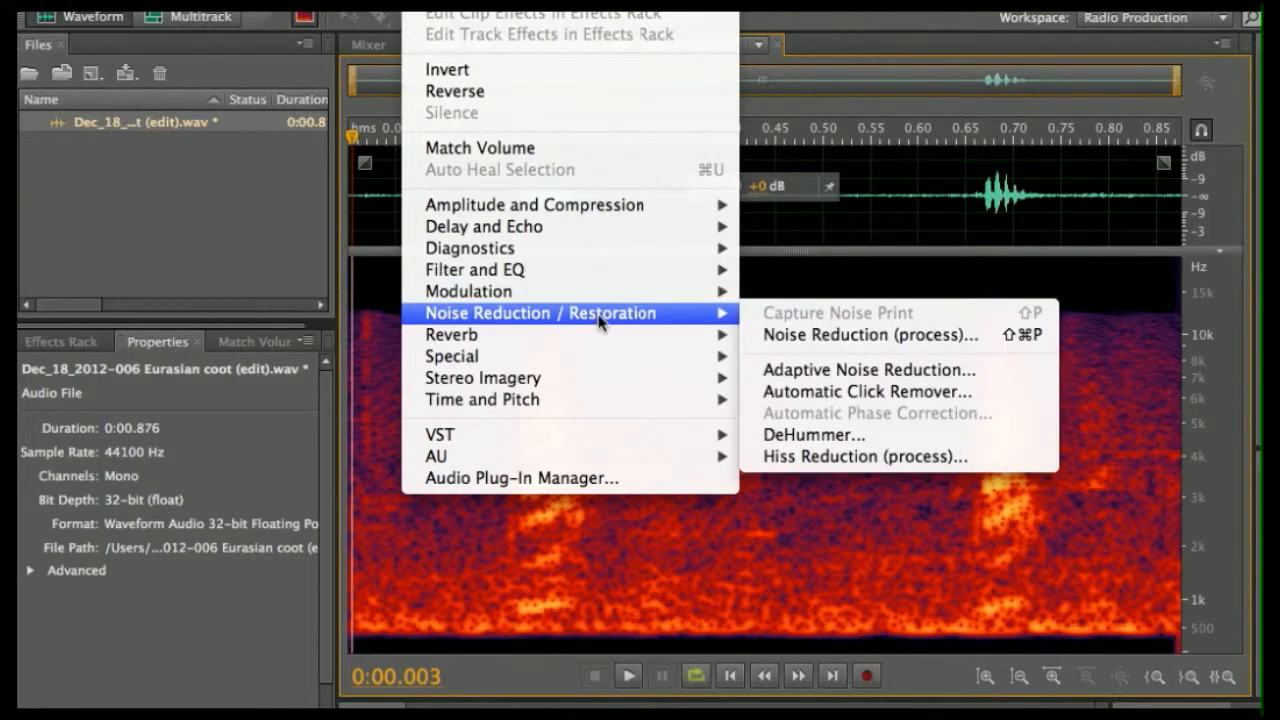
pyautogui.click(840, 336)
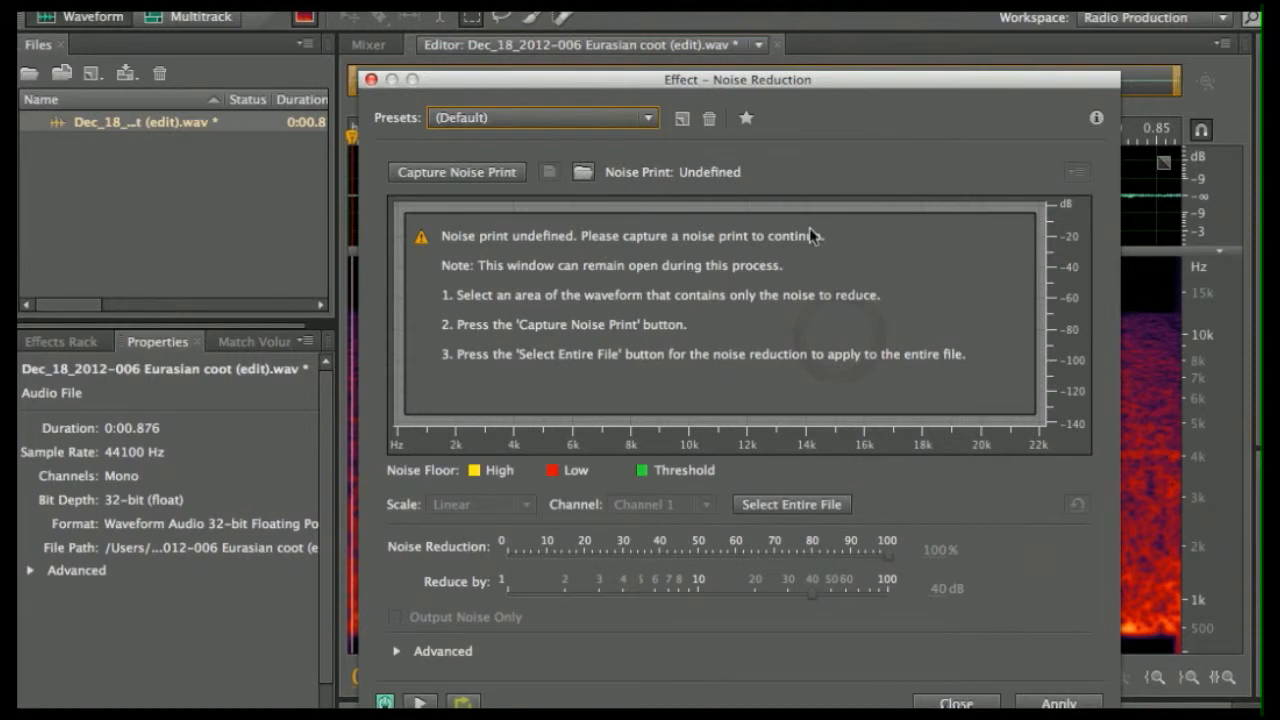
pyautogui.moveTo(747, 85); pyautogui.dragTo(1110, 50)
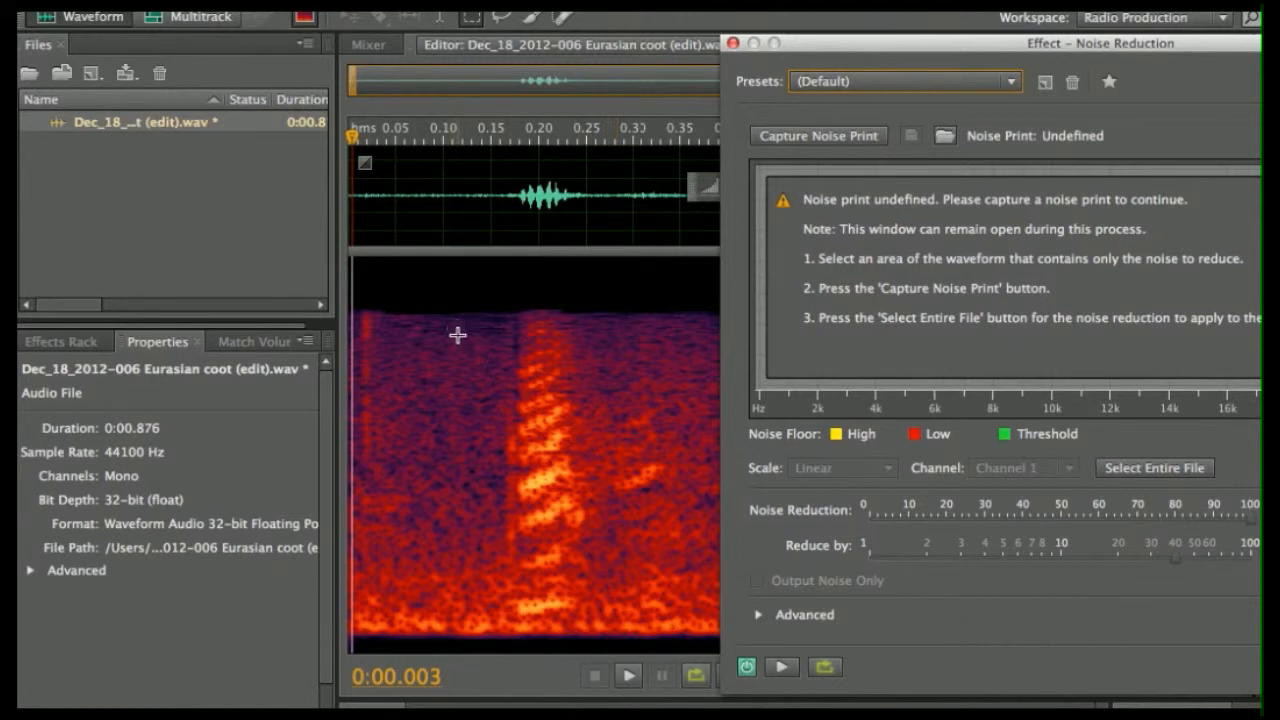
pyautogui.moveTo(412, 314); pyautogui.dragTo(473, 632)
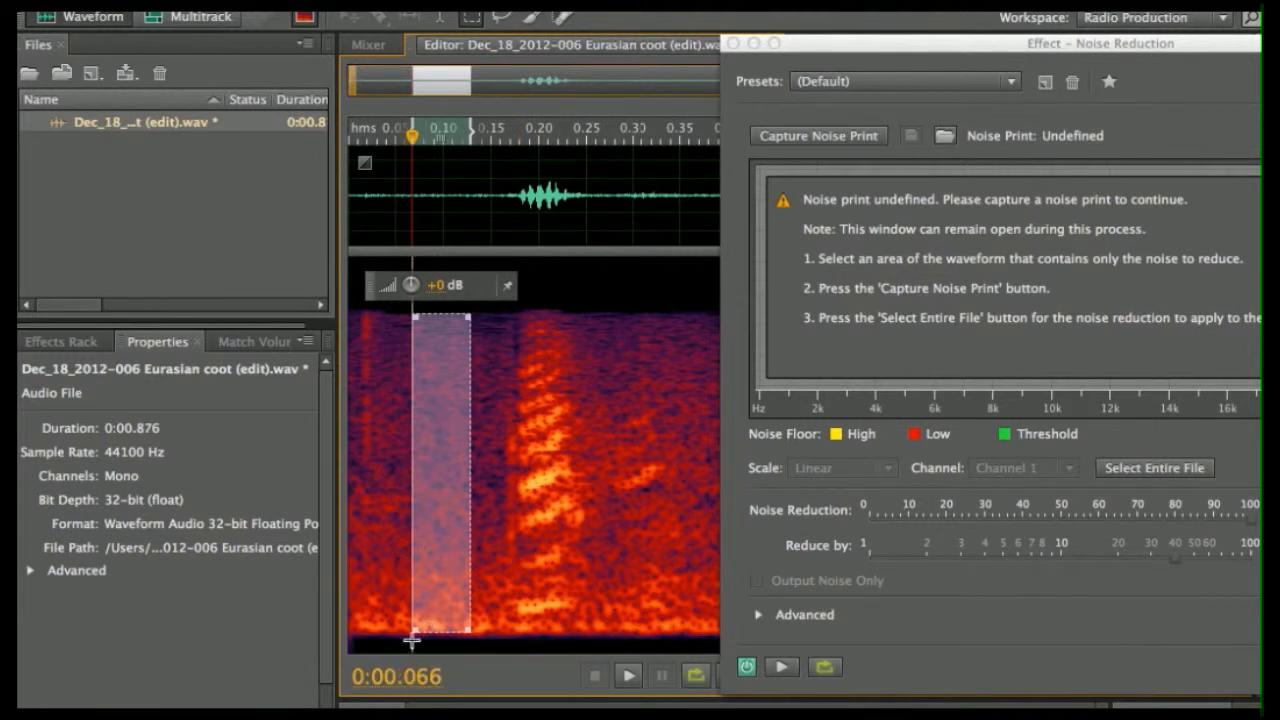
# - Capture a noise print, dismiss the too-small warning, widen the selection toward the start, and capture again
pyautogui.moveTo(415, 632); pyautogui.dragTo(405, 641)
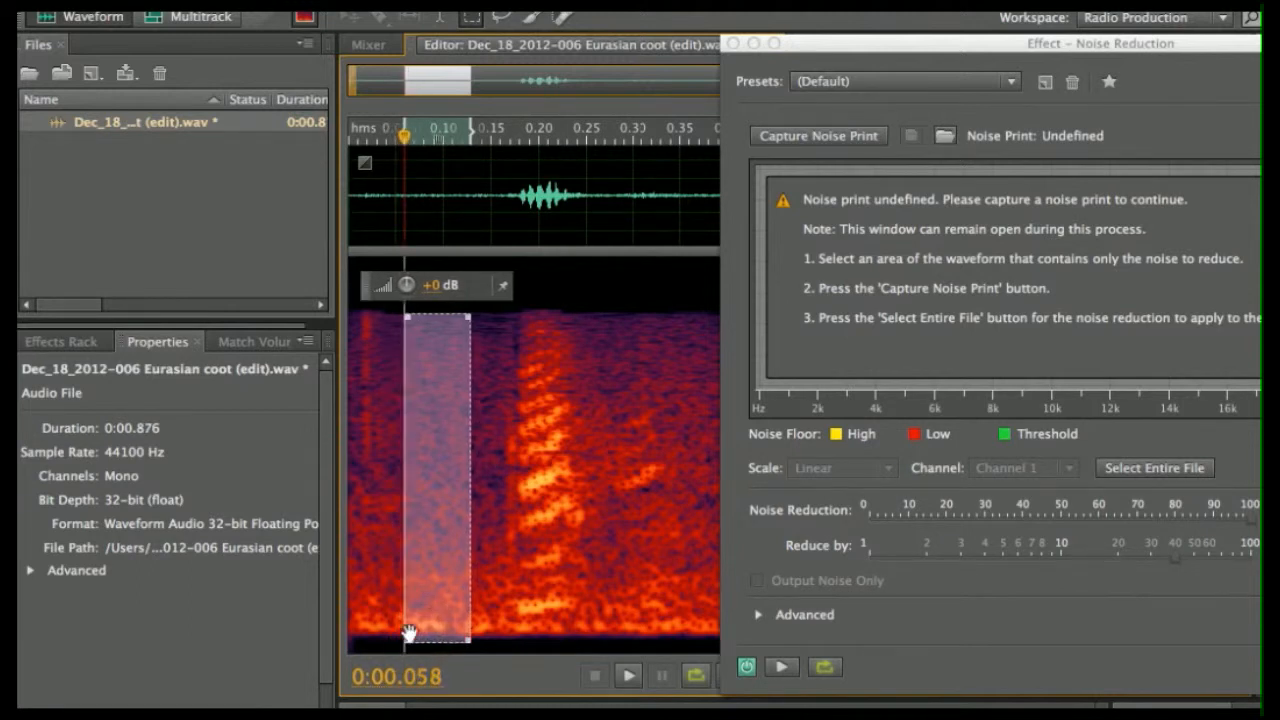
pyautogui.moveTo(433, 557)
pyautogui.mouseDown()
pyautogui.moveTo(400, 555)
pyautogui.moveTo(418, 558)
pyautogui.mouseUp()
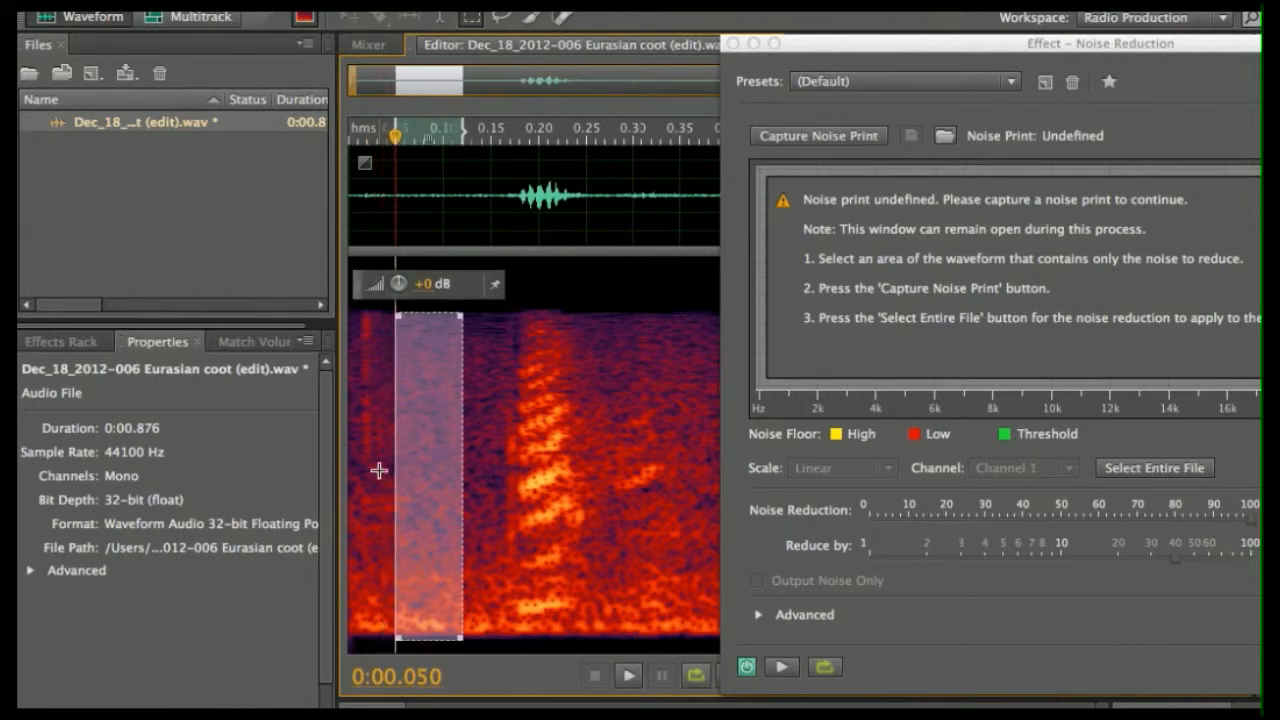
pyautogui.click(822, 136)
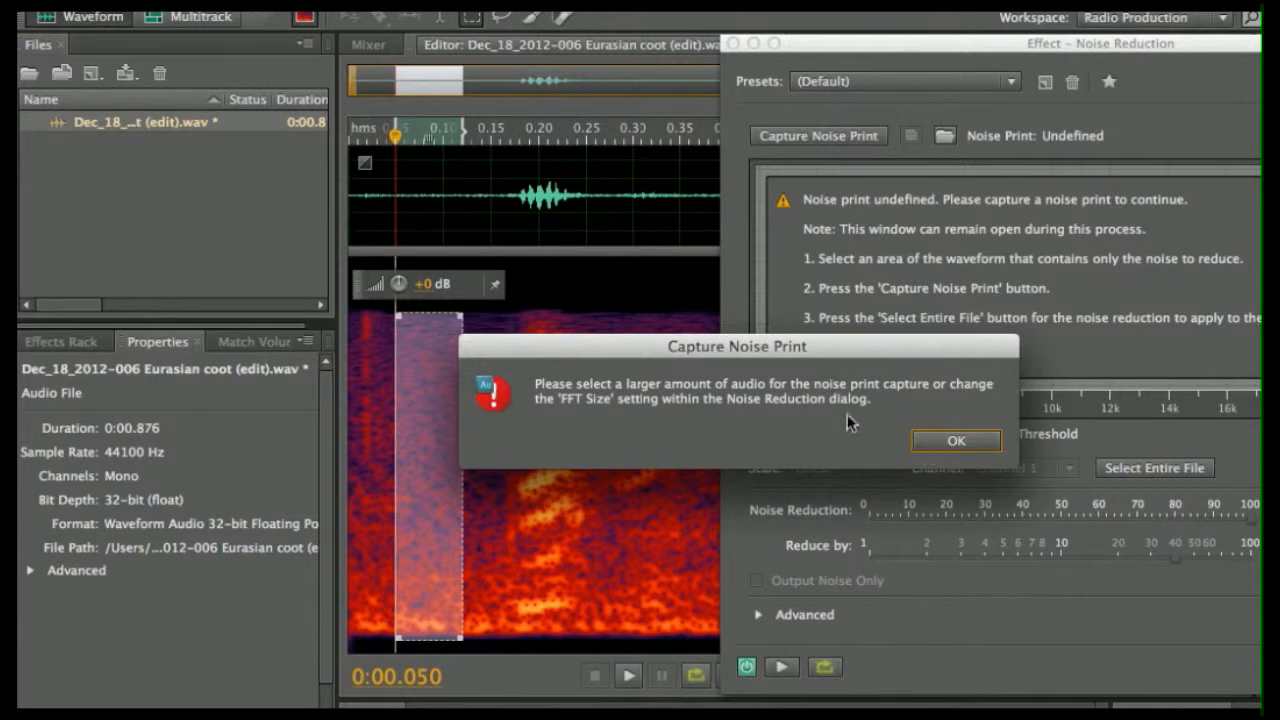
pyautogui.click(940, 444)
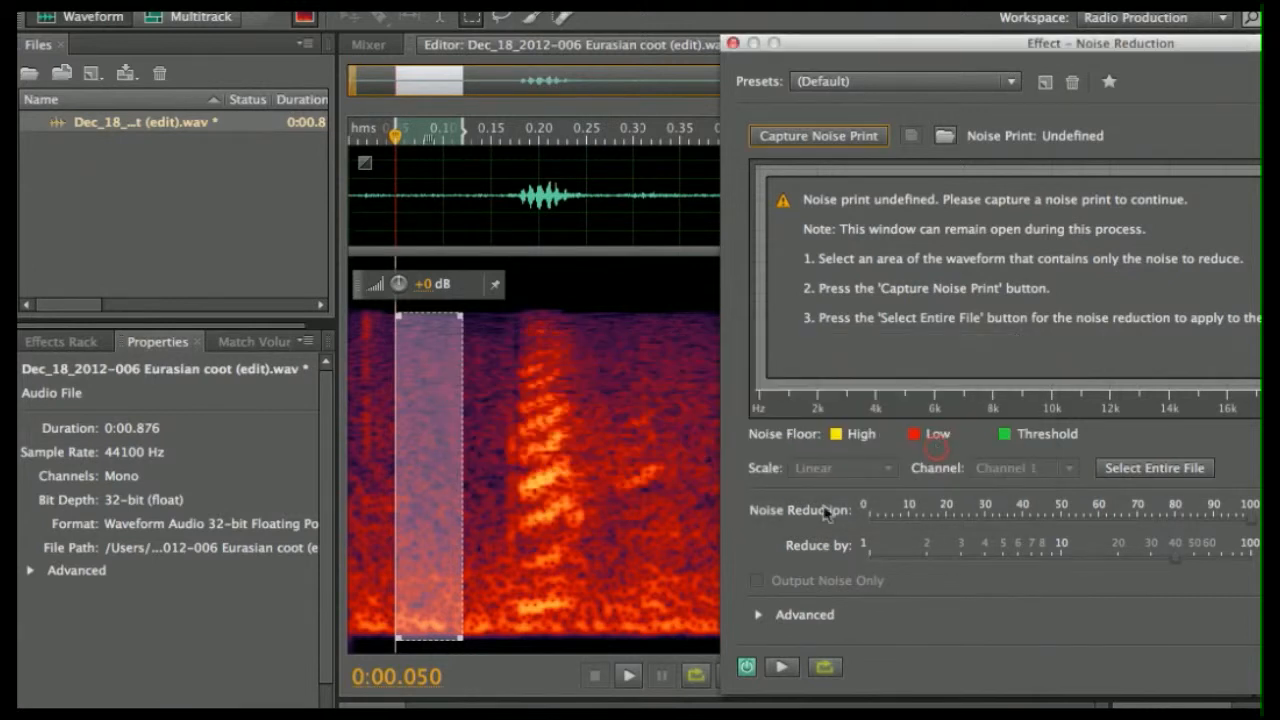
pyautogui.moveTo(400, 636); pyautogui.dragTo(479, 628)
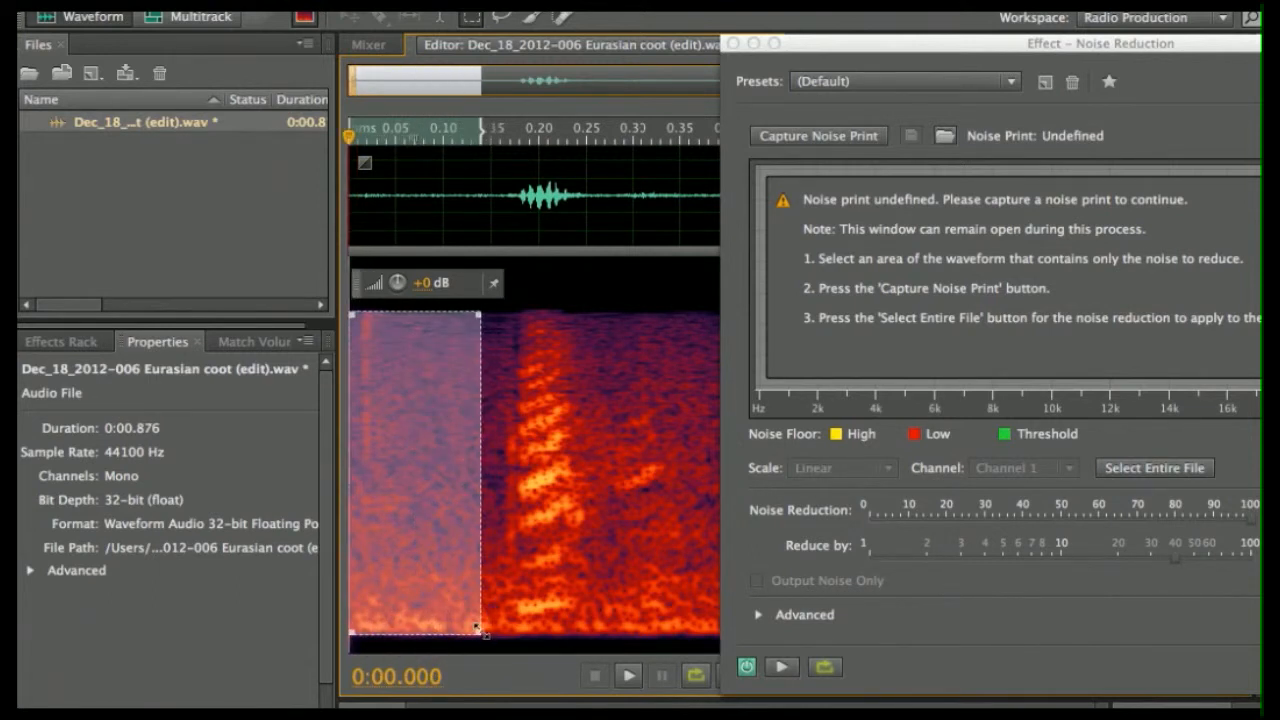
pyautogui.click(844, 135)
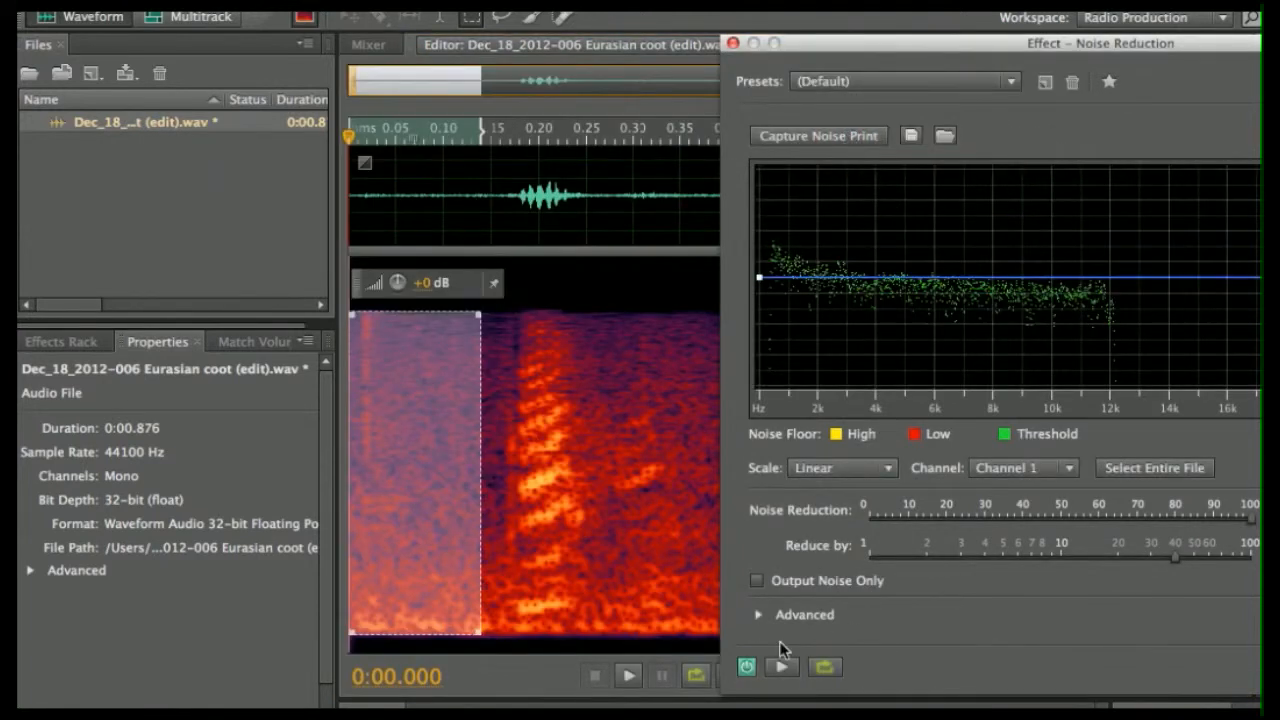
# - Preview Noise Reduction while setting it to 43% and Reduce by to 65.3 dB
pyautogui.moveTo(928, 43); pyautogui.dragTo(790, 42)
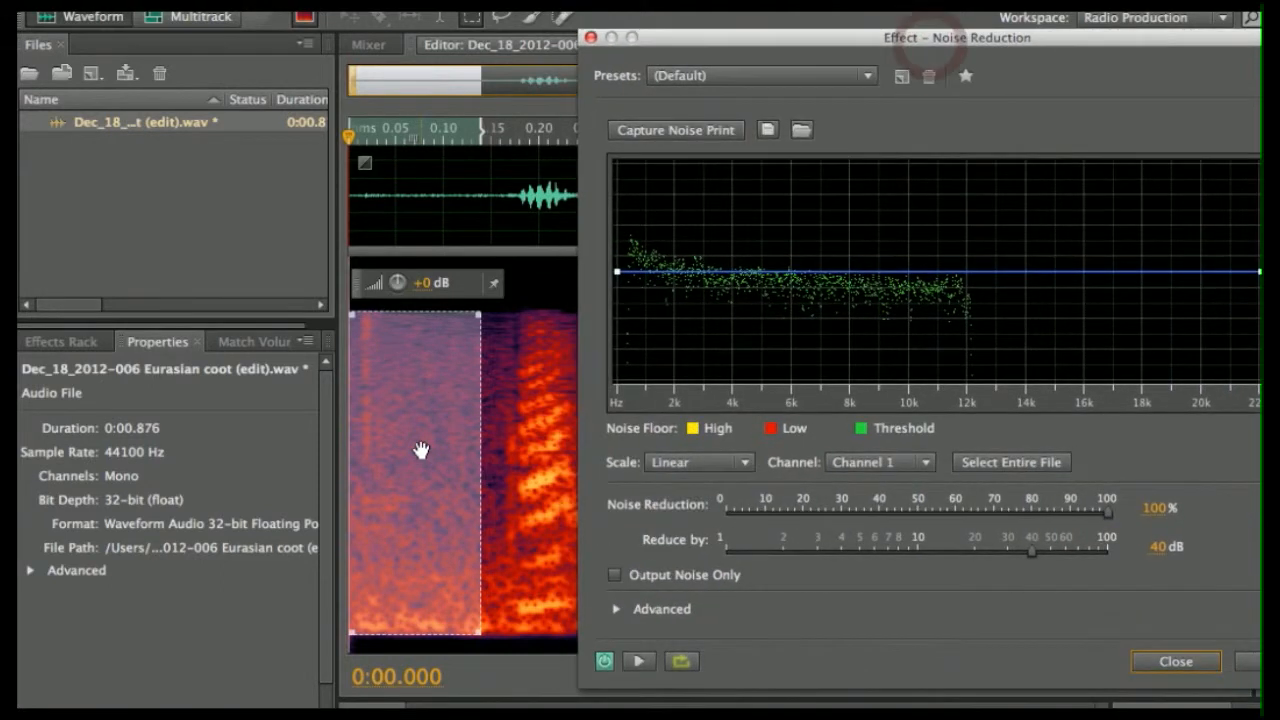
pyautogui.click(490, 397)
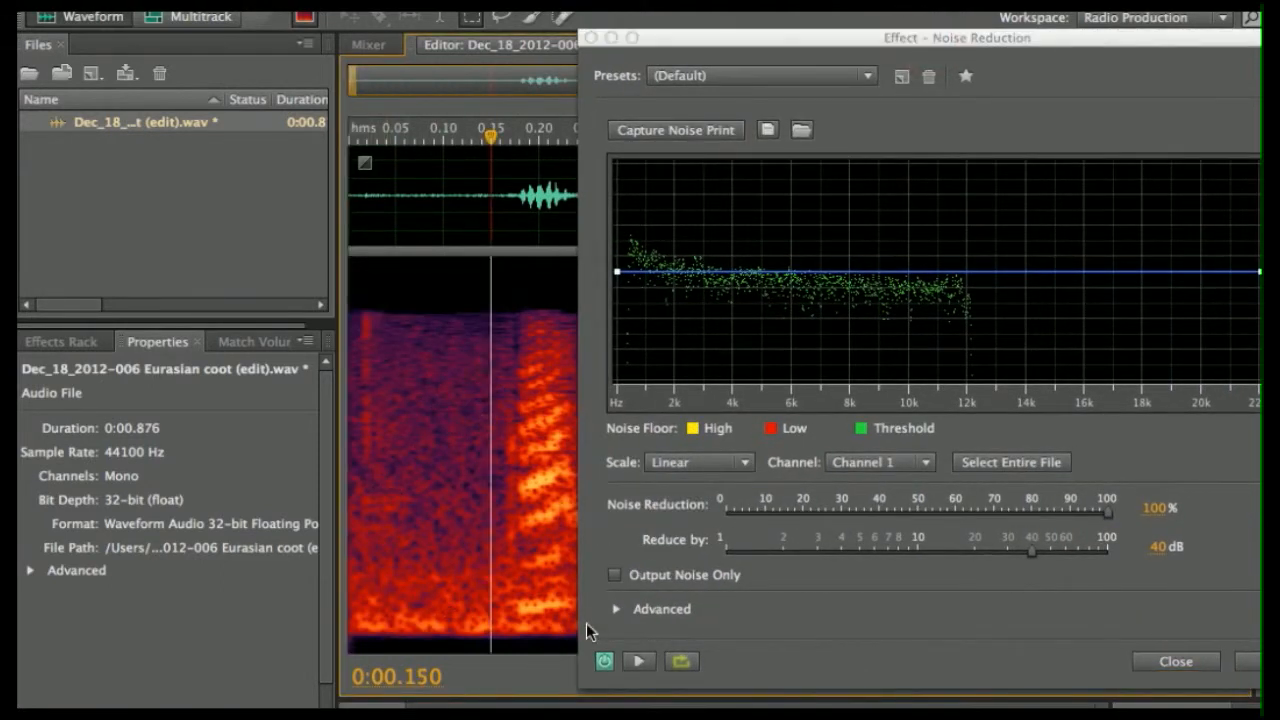
pyautogui.click(639, 661)
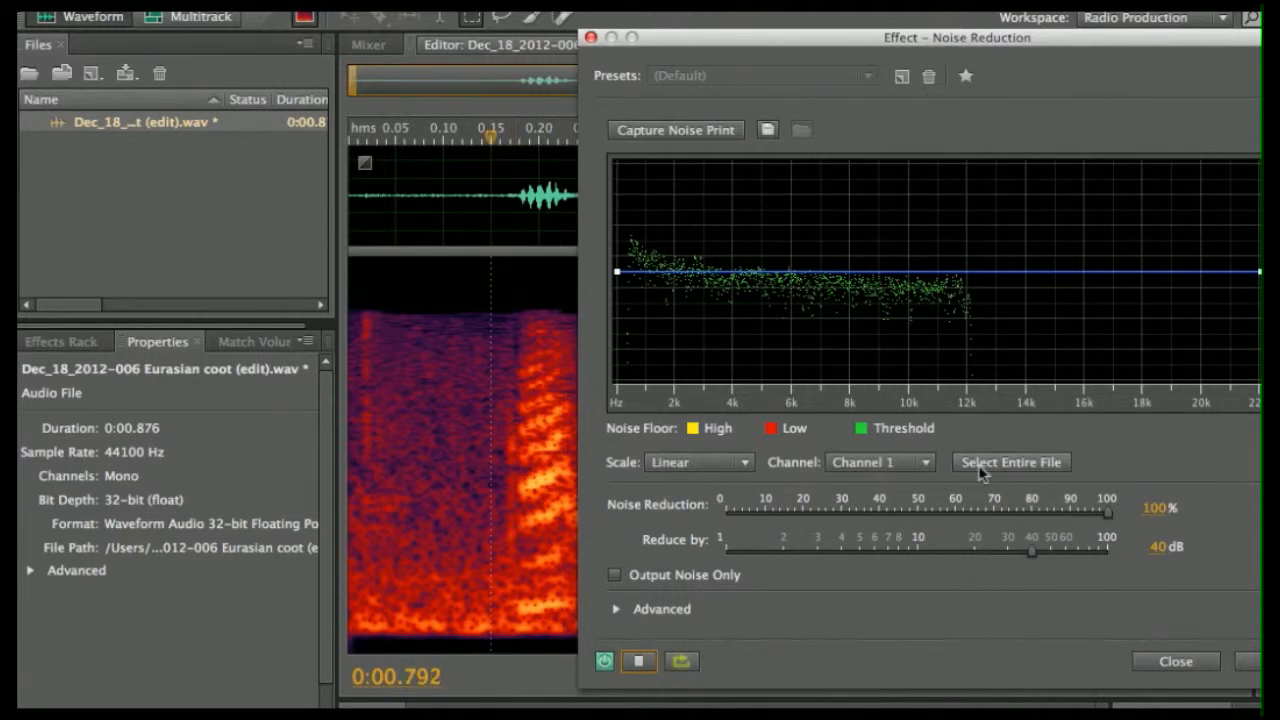
pyautogui.moveTo(1107, 511); pyautogui.dragTo(889, 514)
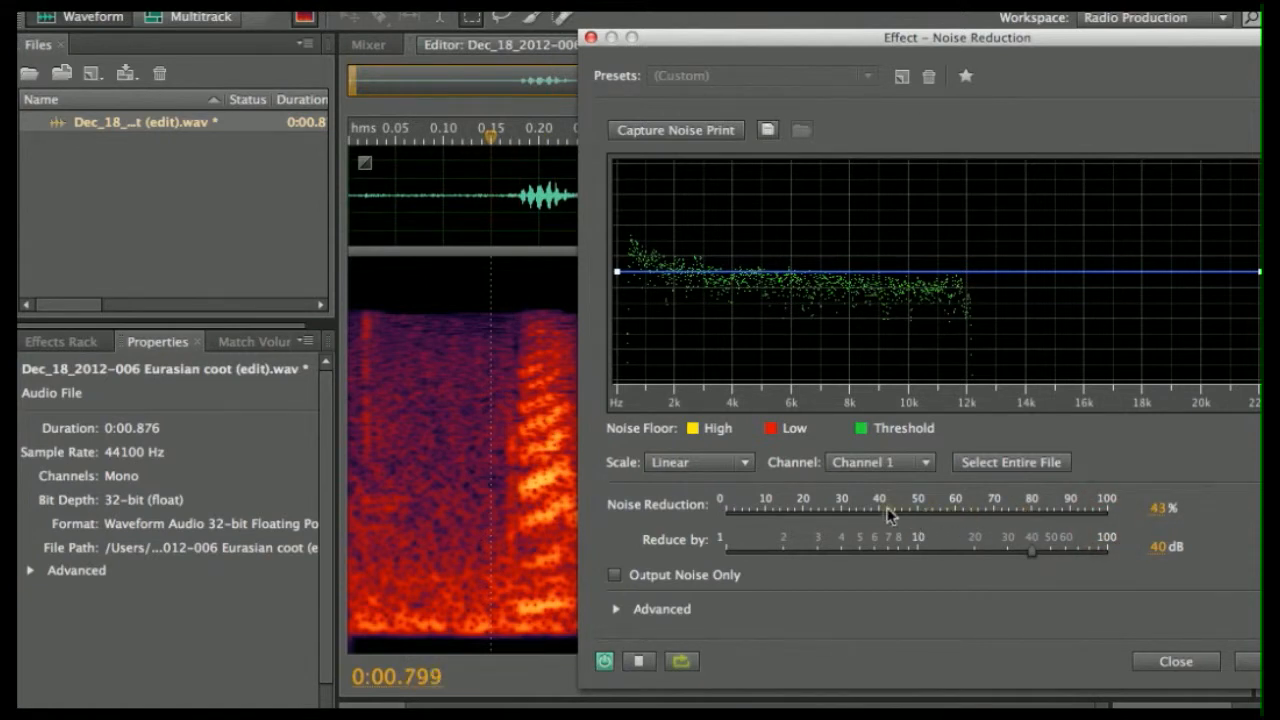
pyautogui.moveTo(1039, 550); pyautogui.dragTo(1073, 543)
pyautogui.click(638, 661)
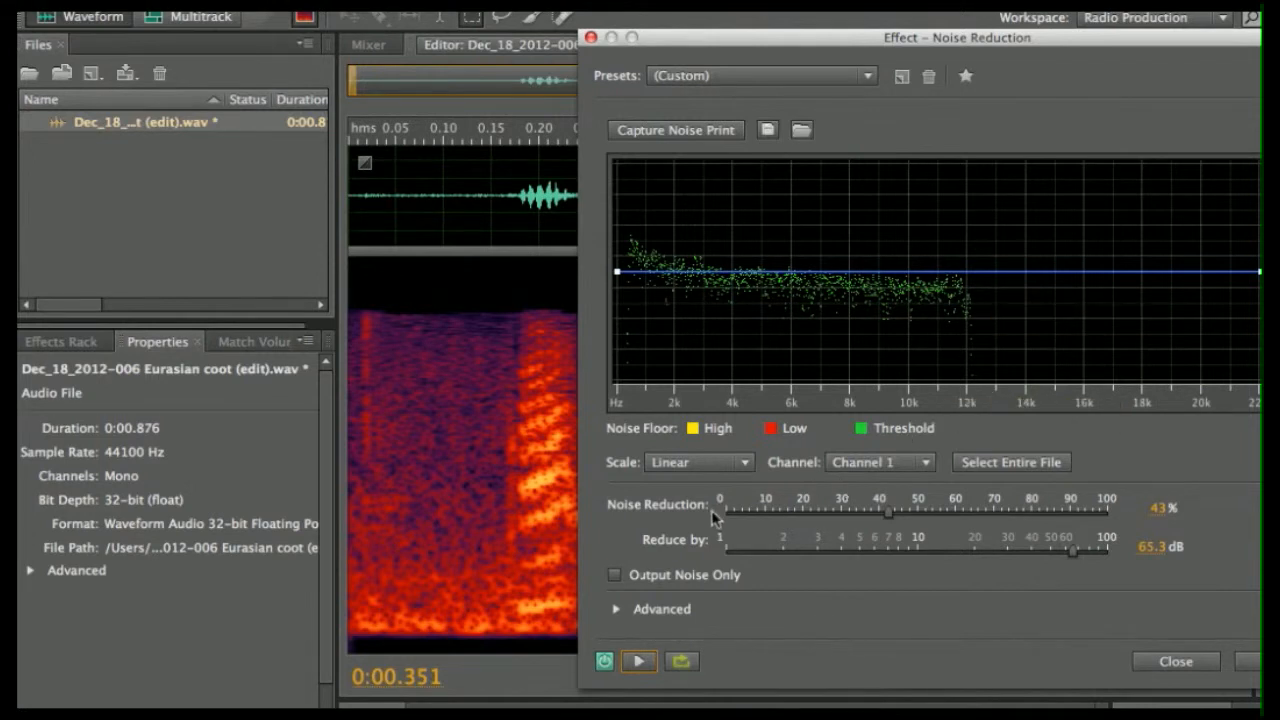
# - Select a spectral region spanning the first call, preview it, and apply the reduction
pyautogui.click(411, 494)
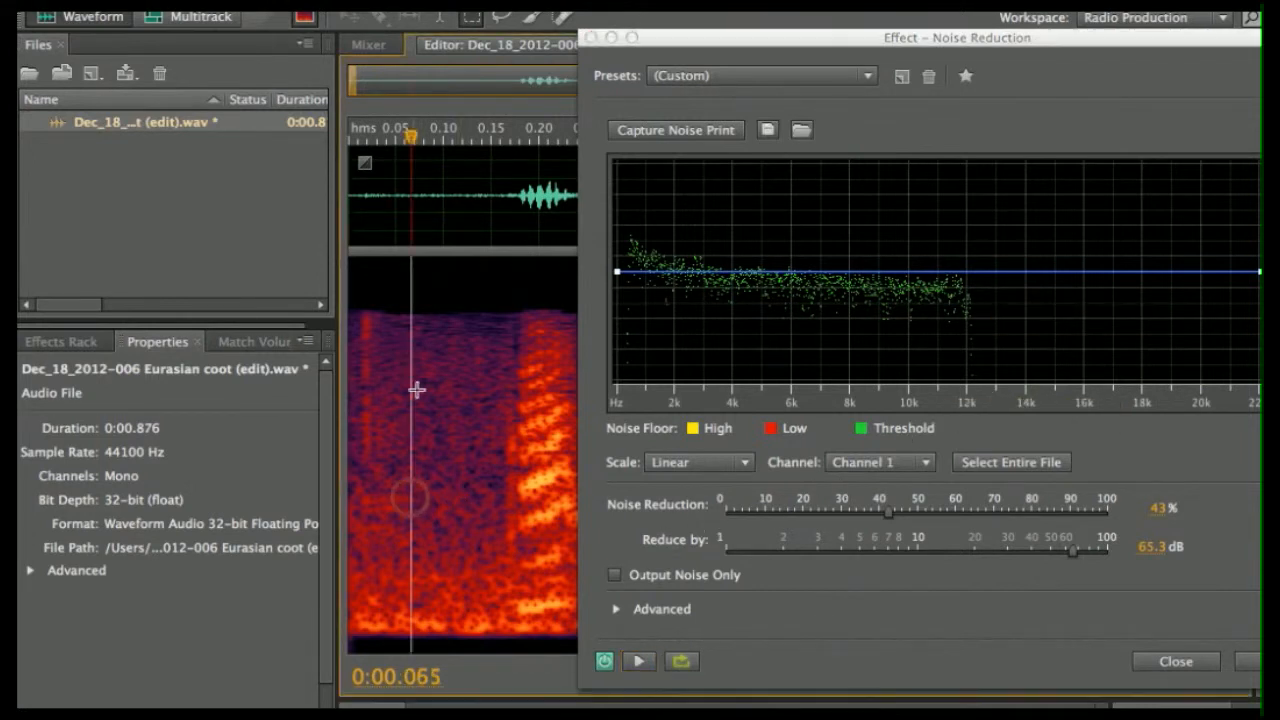
pyautogui.moveTo(382, 321); pyautogui.dragTo(560, 577)
pyautogui.click(640, 663)
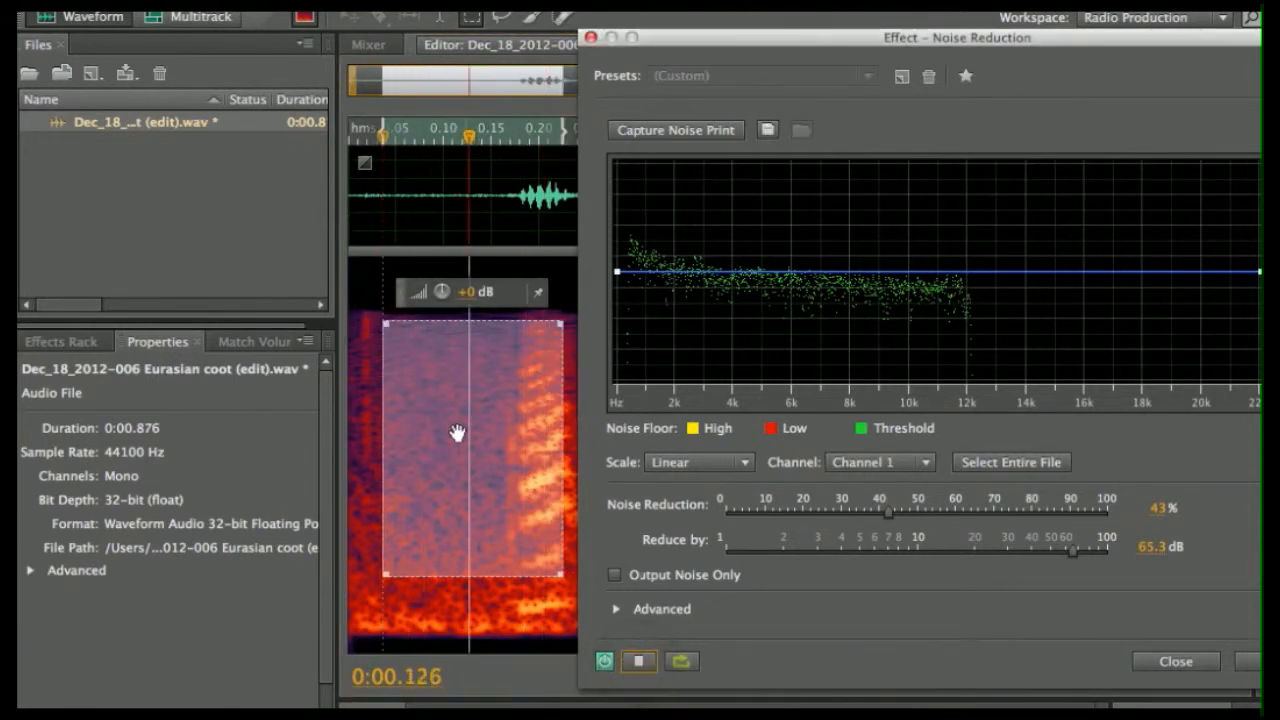
pyautogui.click(640, 662)
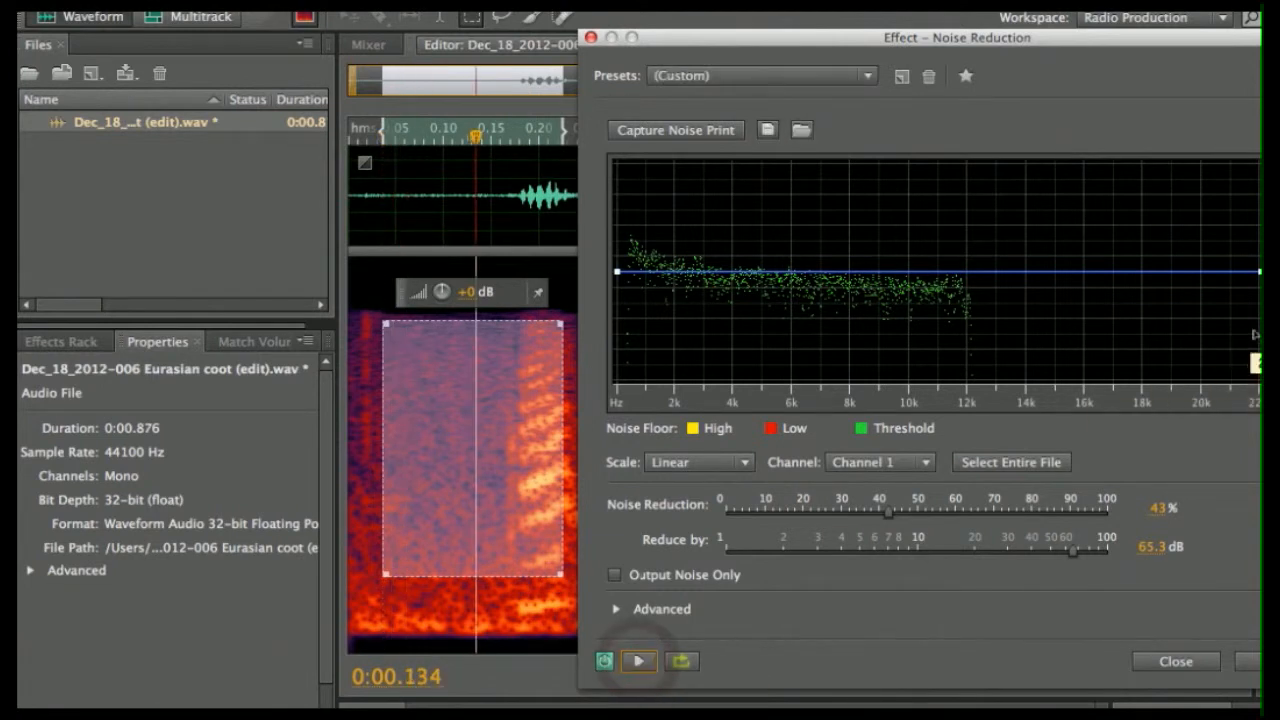
pyautogui.click(1248, 662)
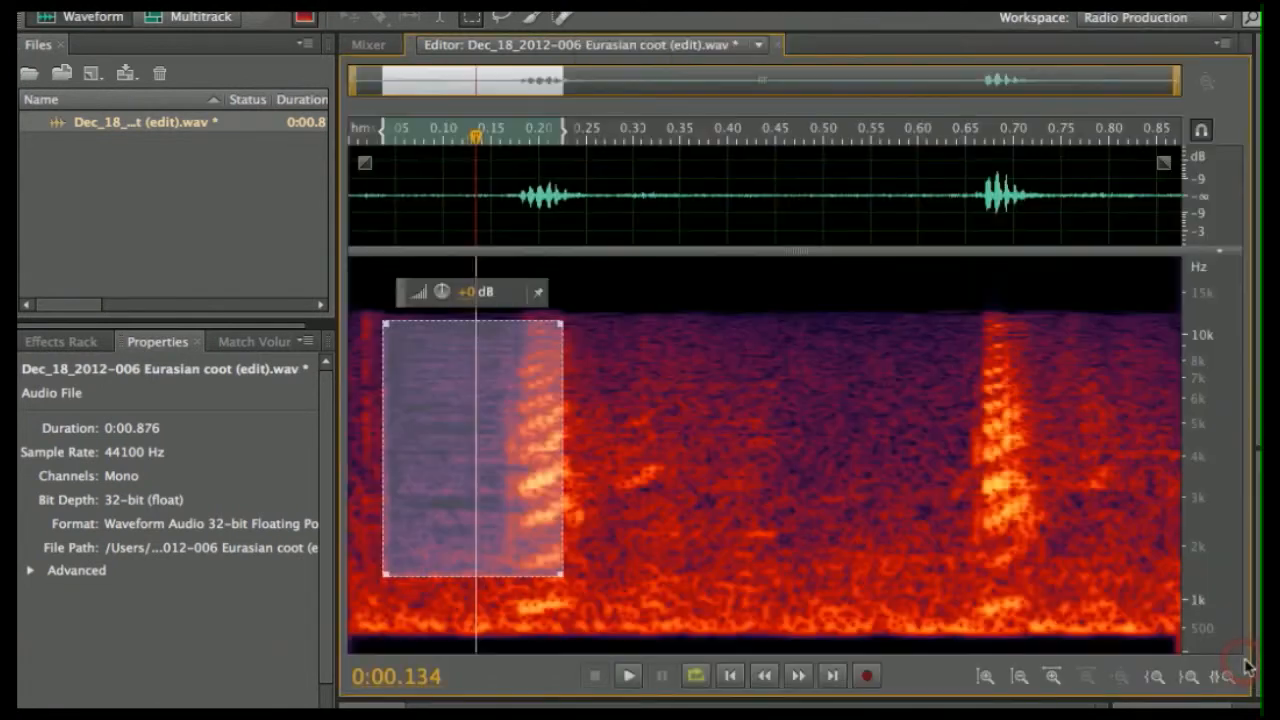
# - Undo the partial noise reduction and select the entire file
pyautogui.click(844, 624)
pyautogui.press('super+z')
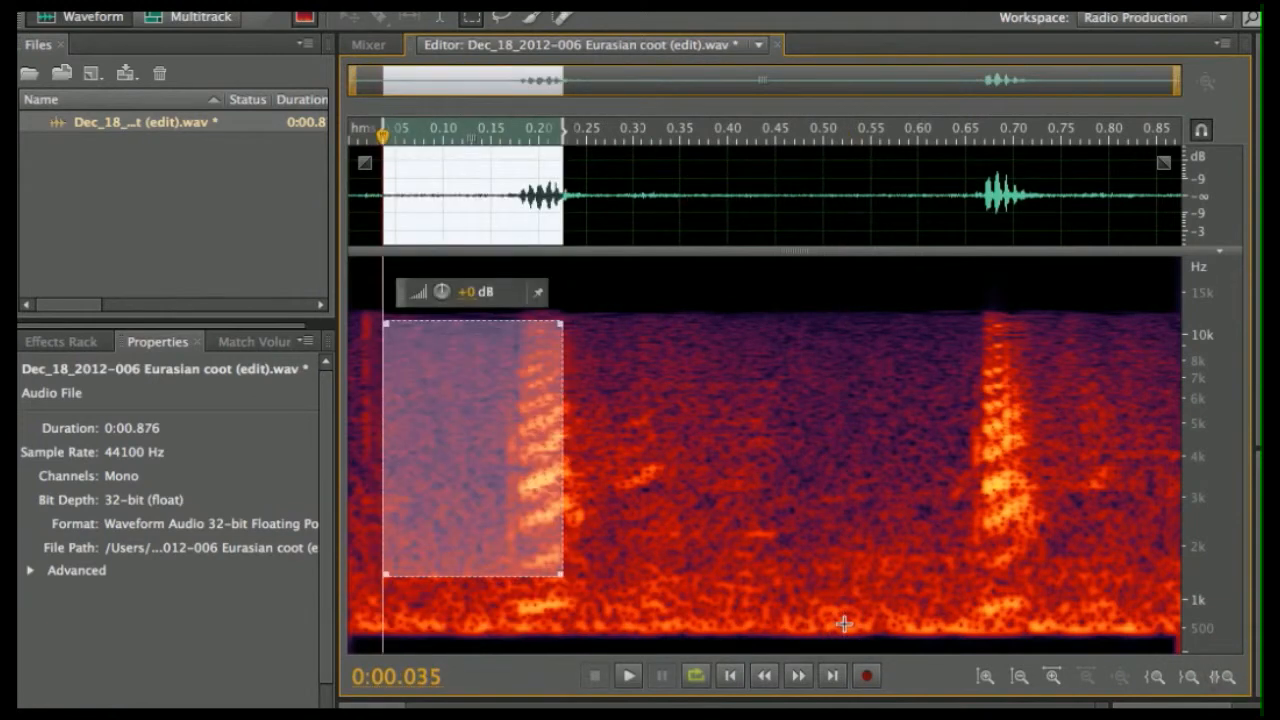
pyautogui.click(366, 237)
pyautogui.moveTo(354, 209); pyautogui.dragTo(835, 209)
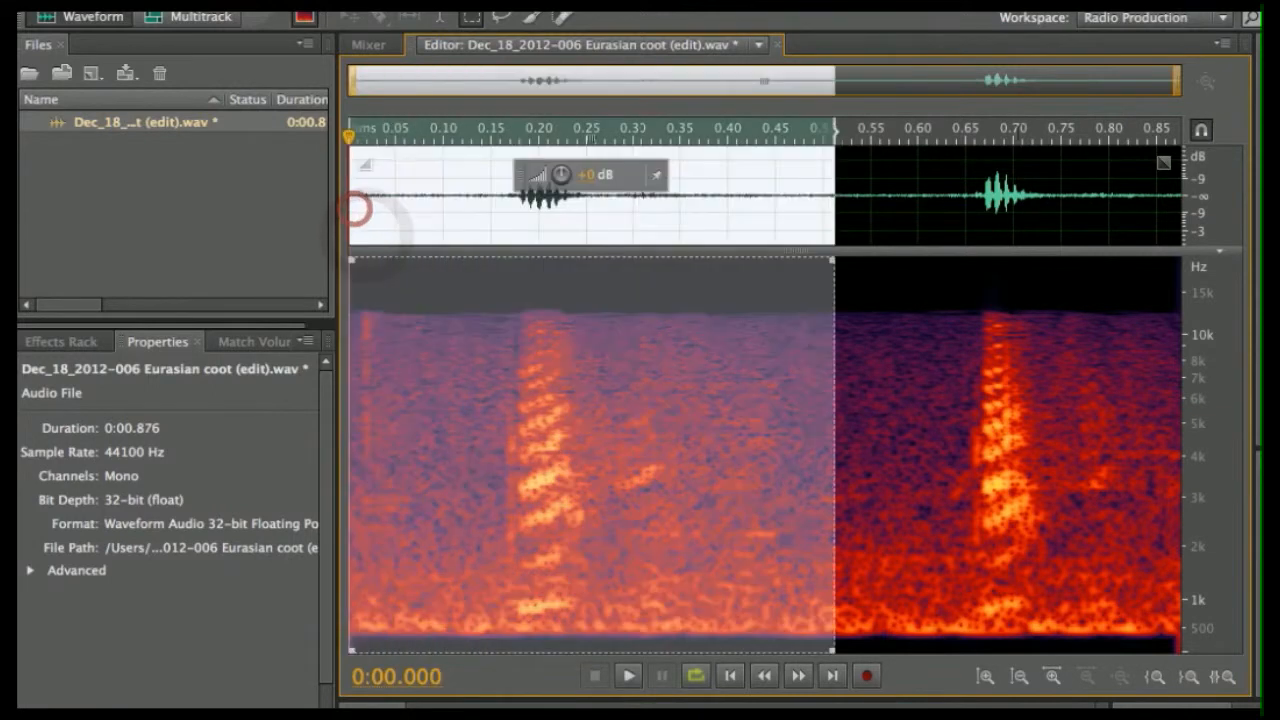
pyautogui.doubleClick(356, 208)
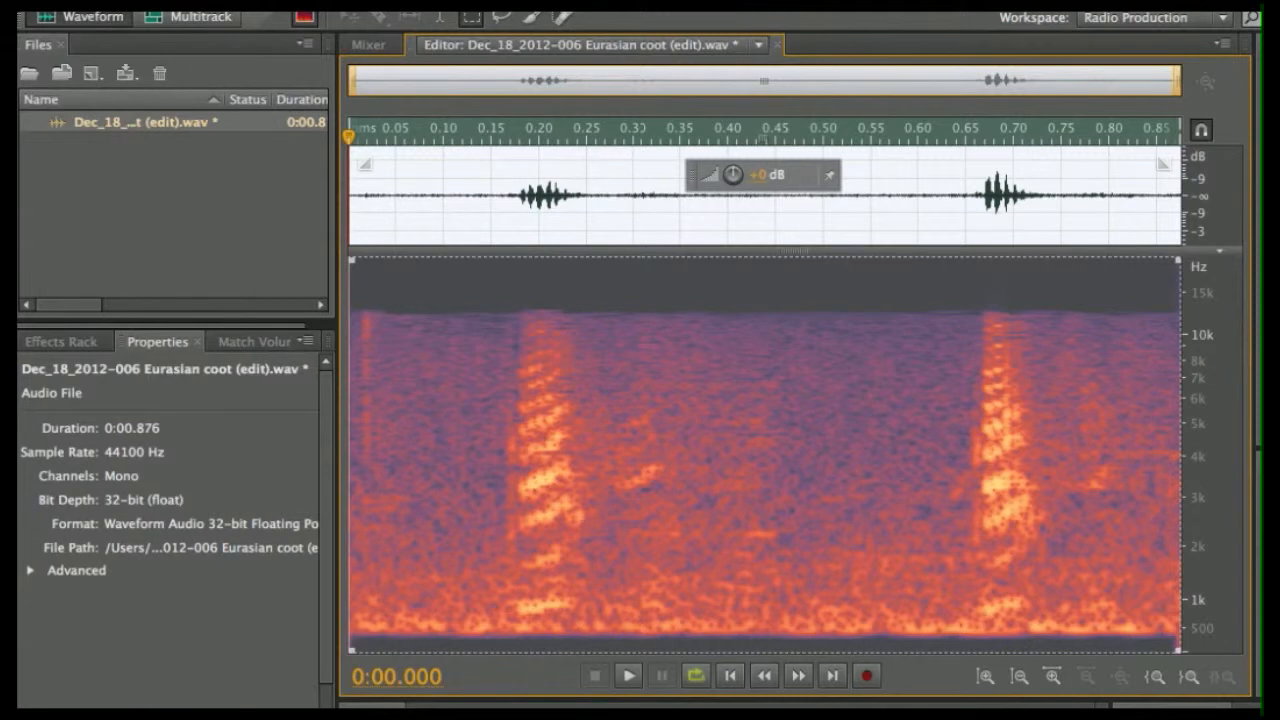
# - Reopen Noise Reduction, preview while raising the amount to 92%, and apply it to the whole file
pyautogui.click(430, 3)
pyautogui.moveTo(592, 318)
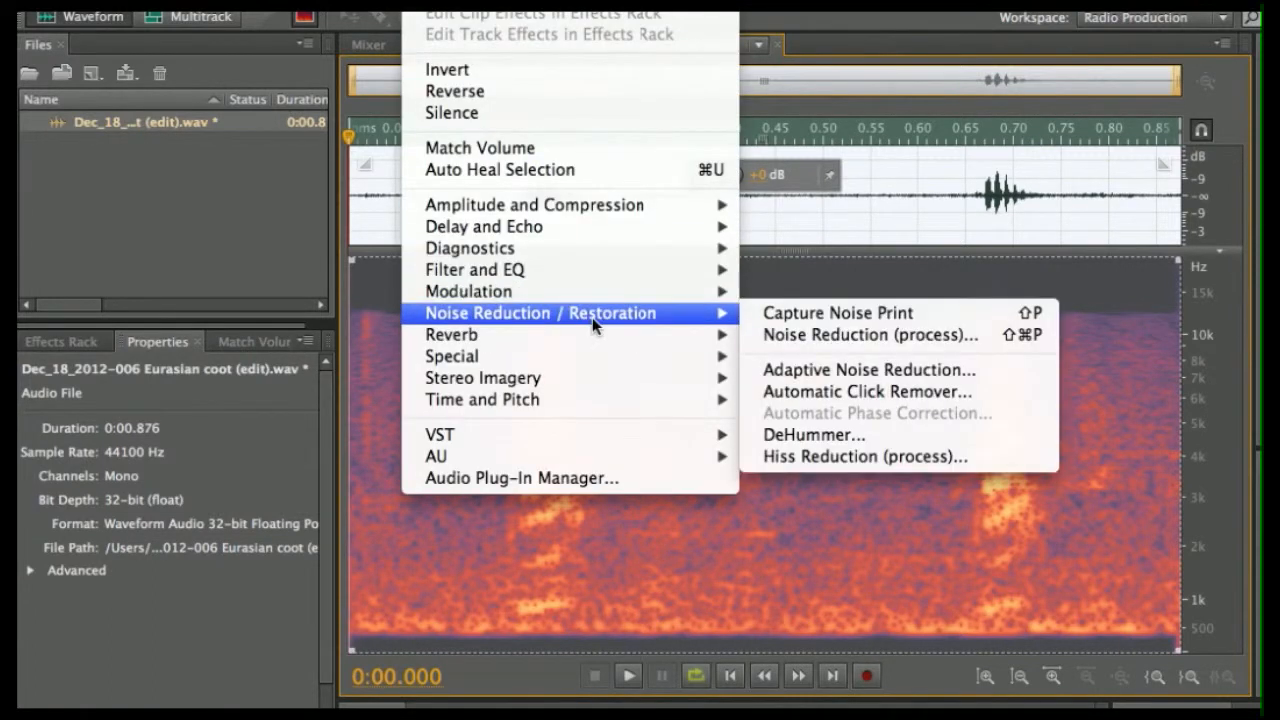
pyautogui.click(818, 340)
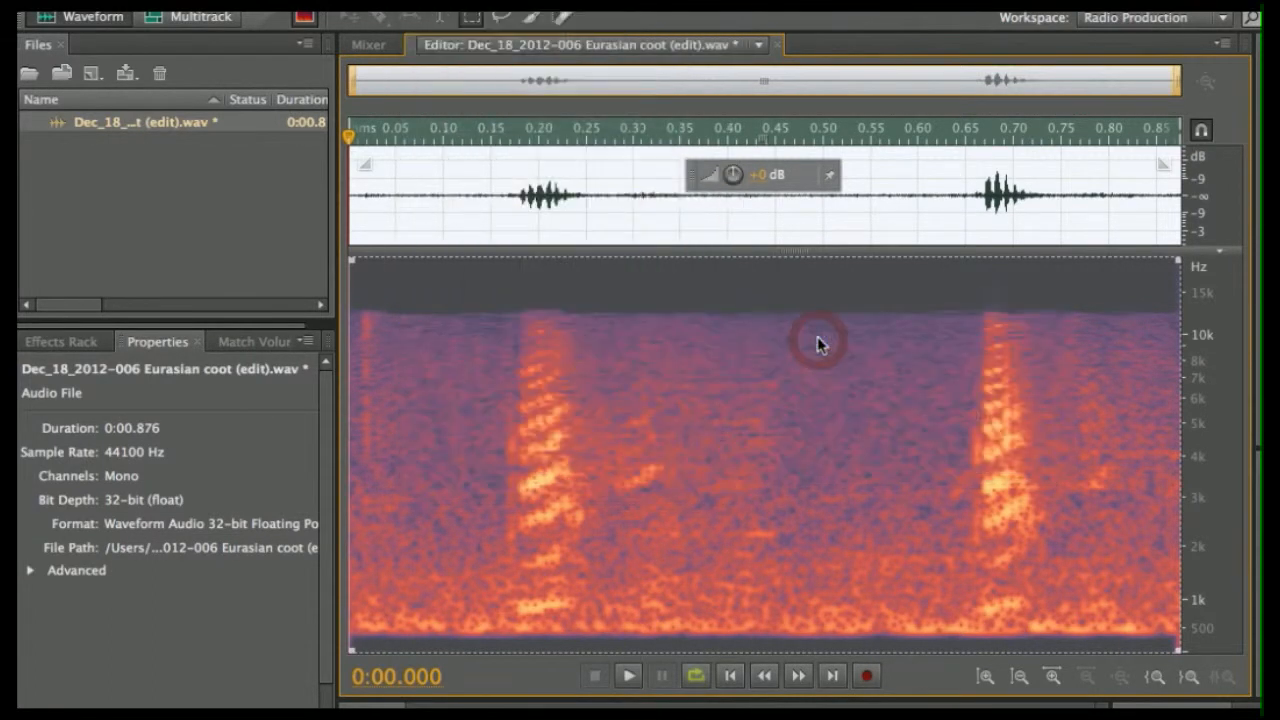
pyautogui.moveTo(764, 90); pyautogui.dragTo(1039, 80)
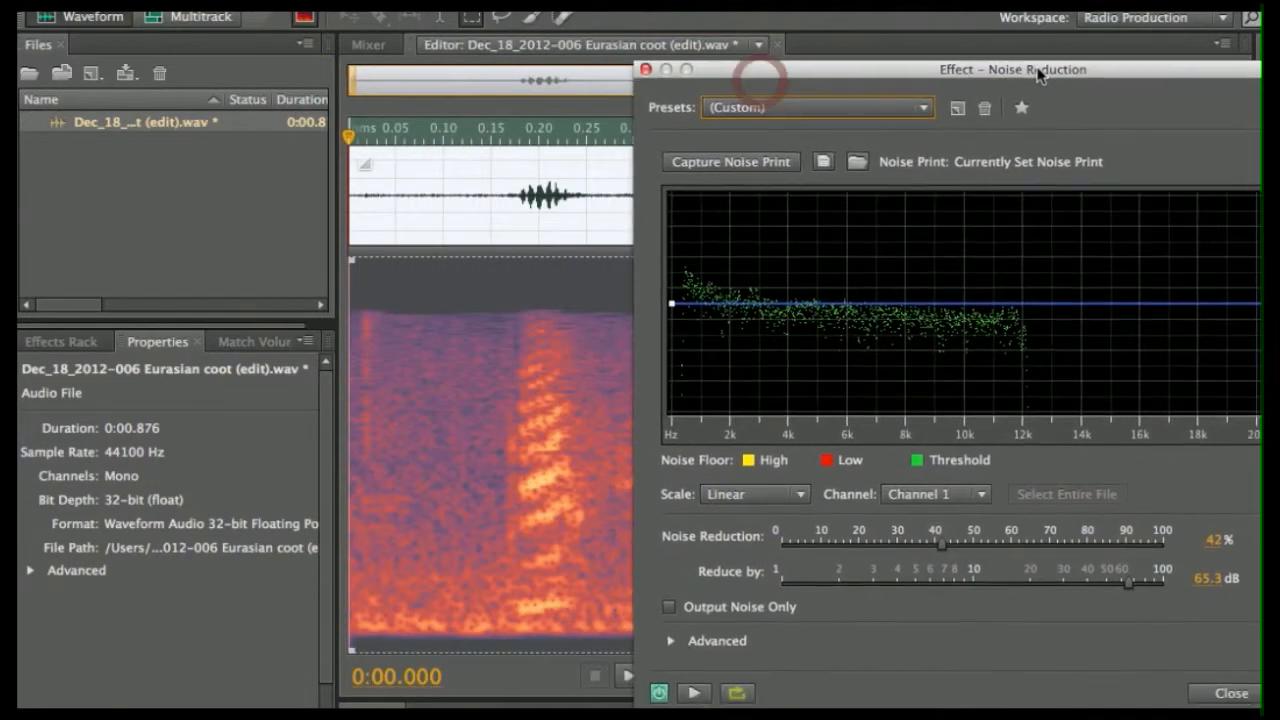
pyautogui.click(693, 693)
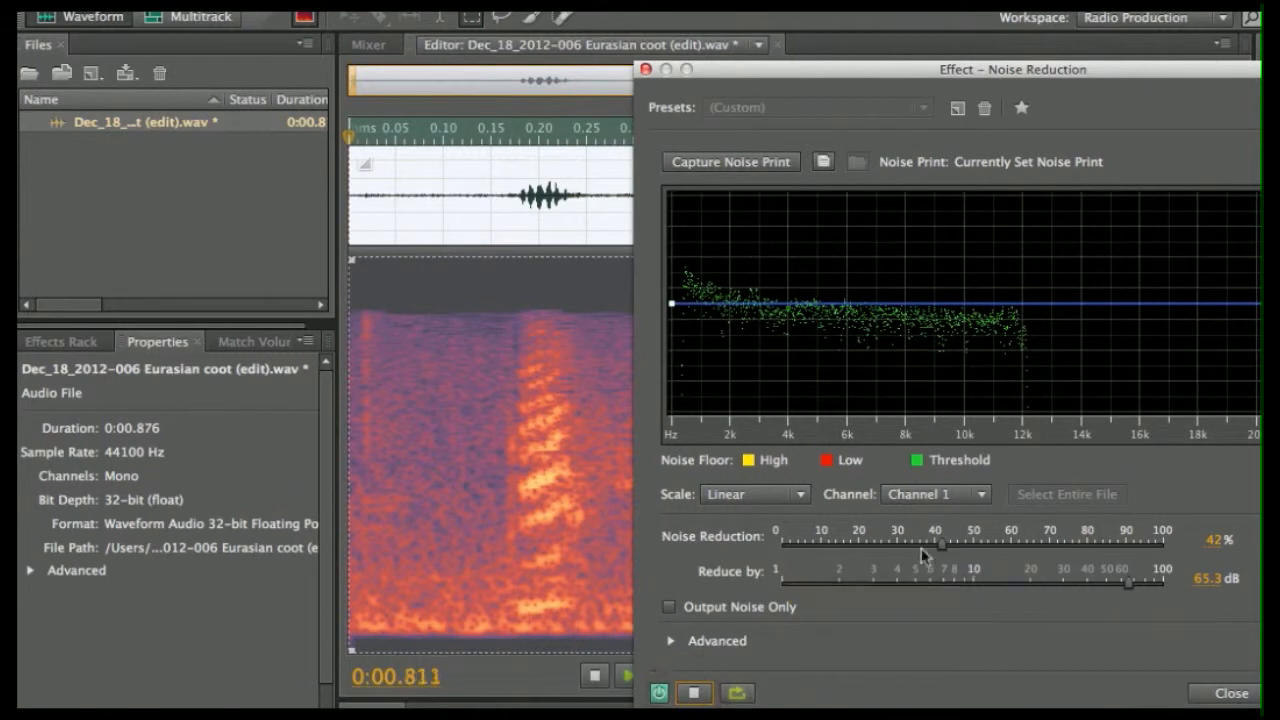
pyautogui.moveTo(942, 544); pyautogui.dragTo(1131, 545)
pyautogui.click(1081, 540)
pyautogui.click(688, 694)
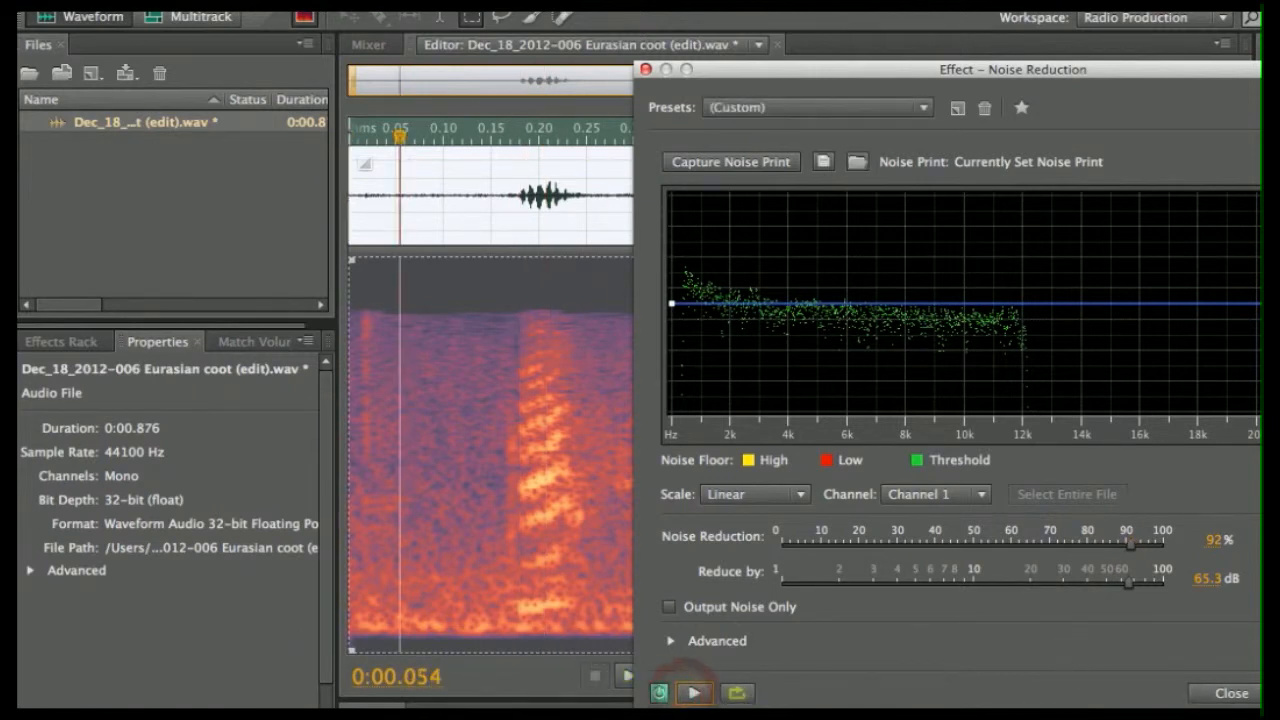
pyautogui.press('Return')
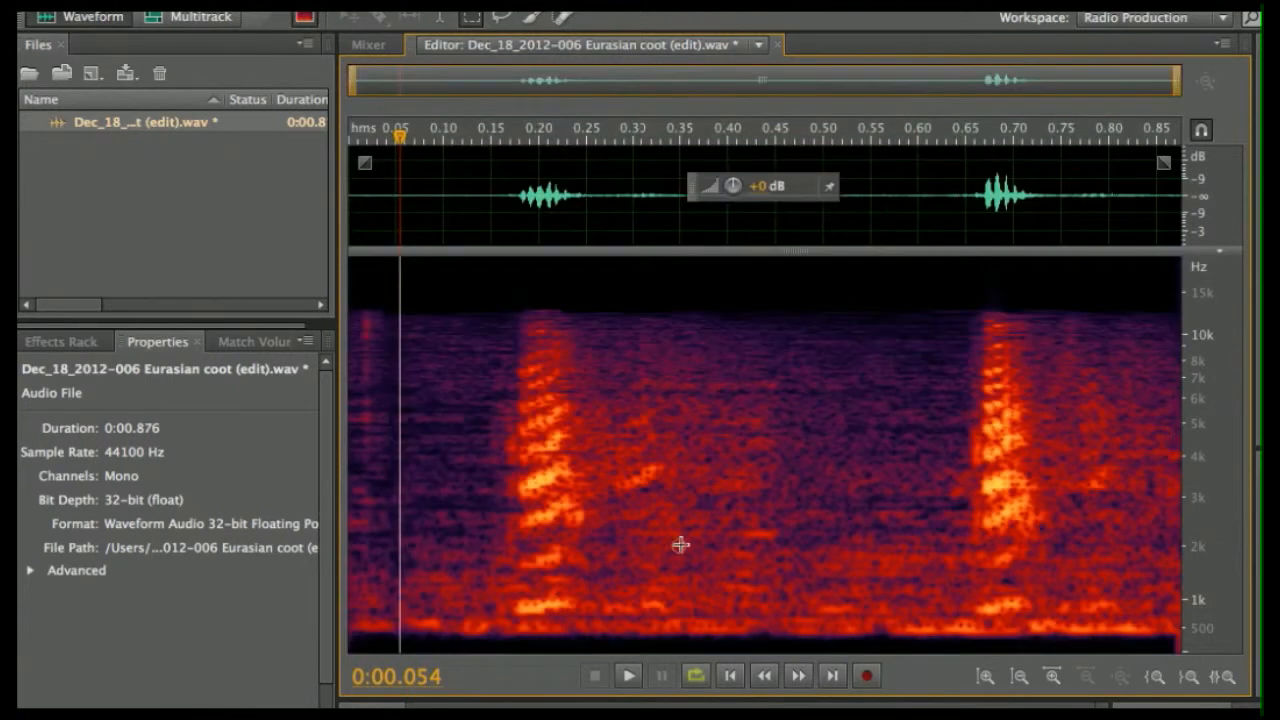
# - Select the quiet stretch between calls (about 0.27–0.45 s) and capture a noise print from it
pyautogui.click(680, 545)
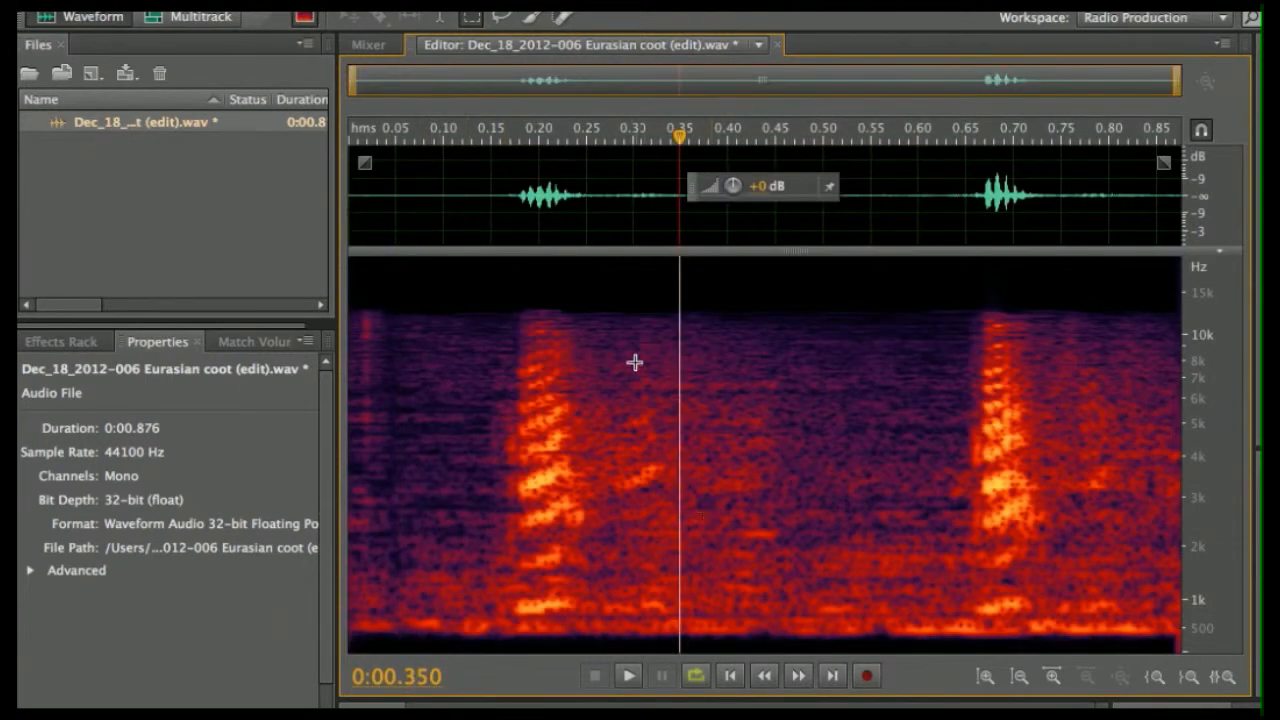
pyautogui.moveTo(627, 343); pyautogui.dragTo(773, 632)
pyautogui.click(689, 423)
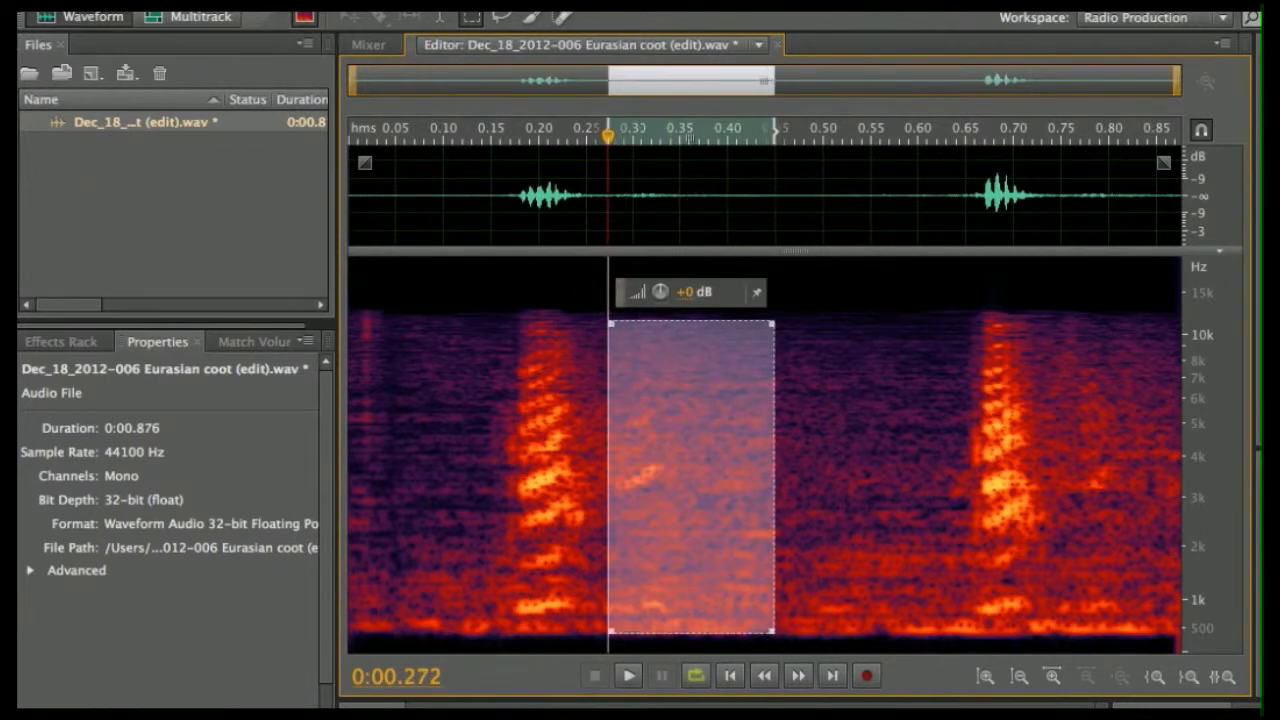
pyautogui.click(430, 3)
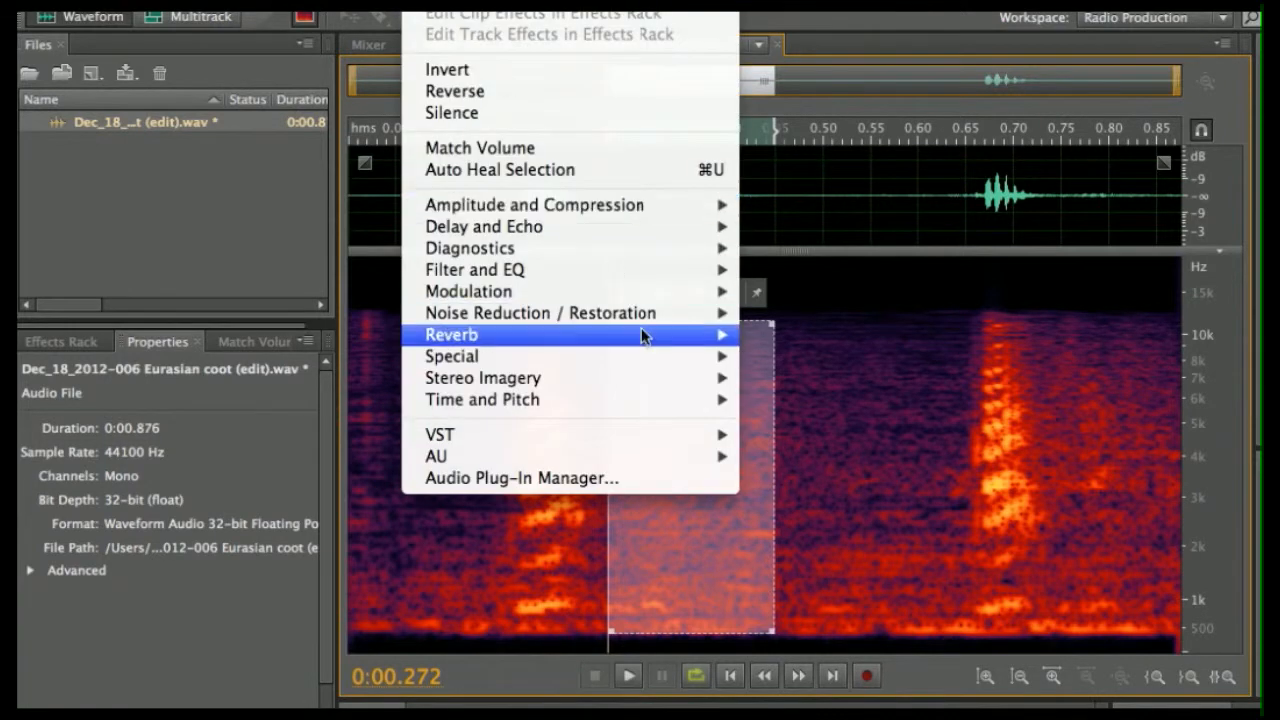
pyautogui.moveTo(651, 313)
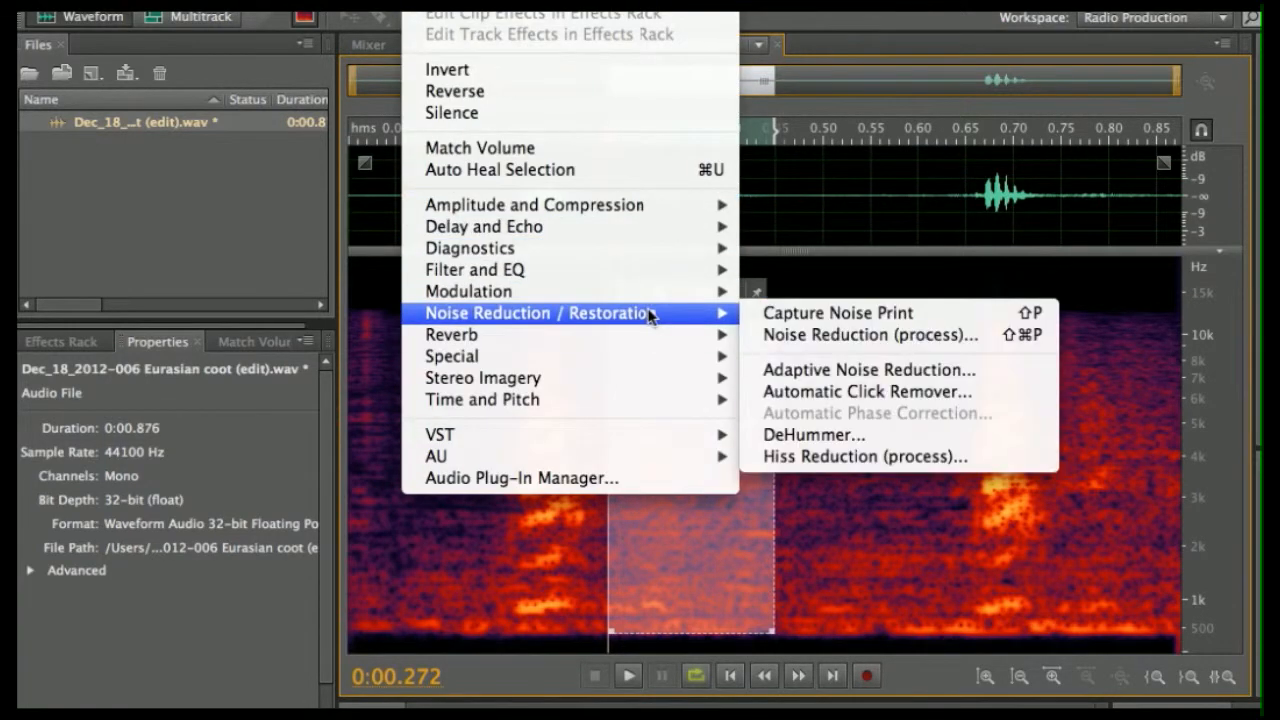
pyautogui.click(786, 318)
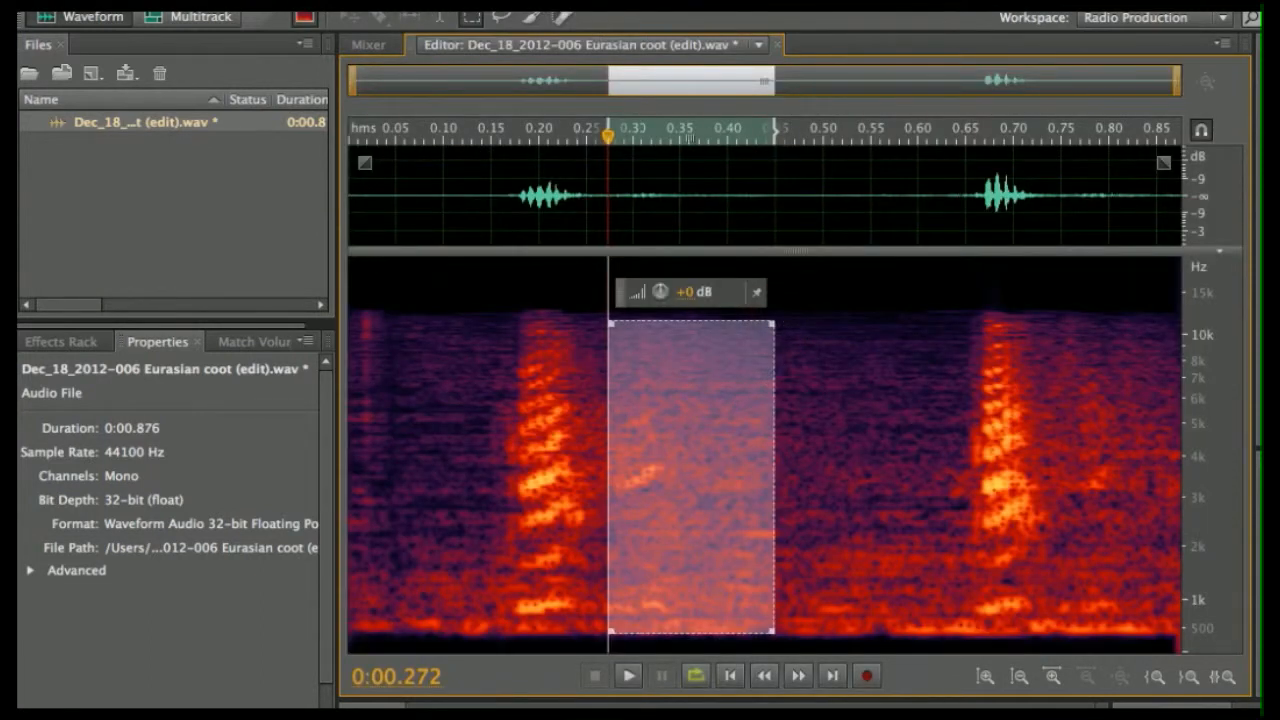
# - Close the effects menu unused and select the whole audio file
pyautogui.click(430, 2)
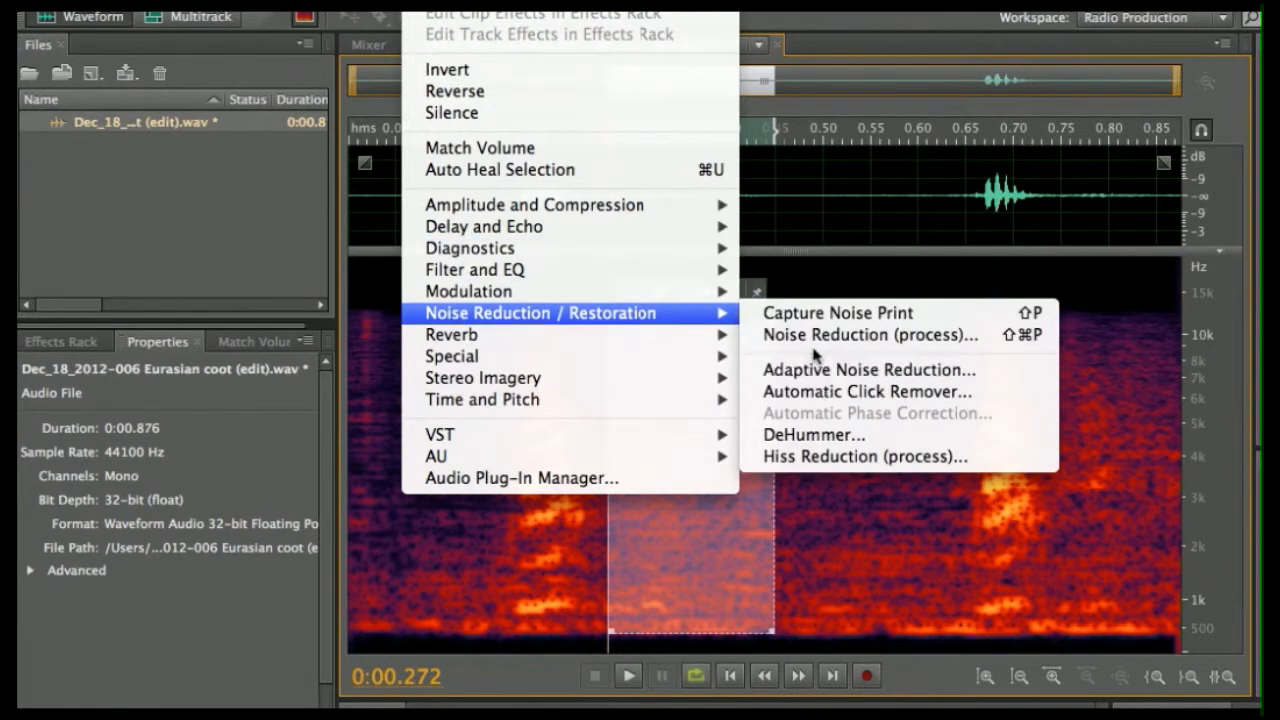
pyautogui.click(553, 521)
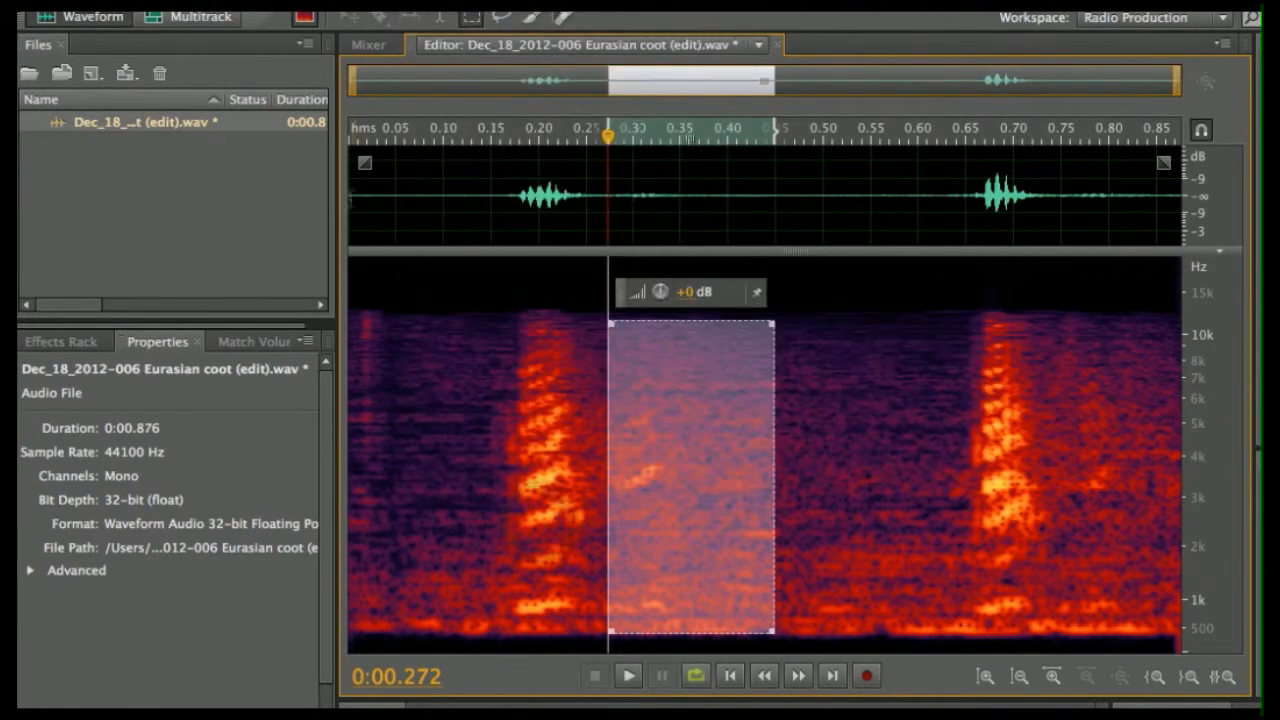
pyautogui.click(352, 196)
pyautogui.doubleClick(352, 196)
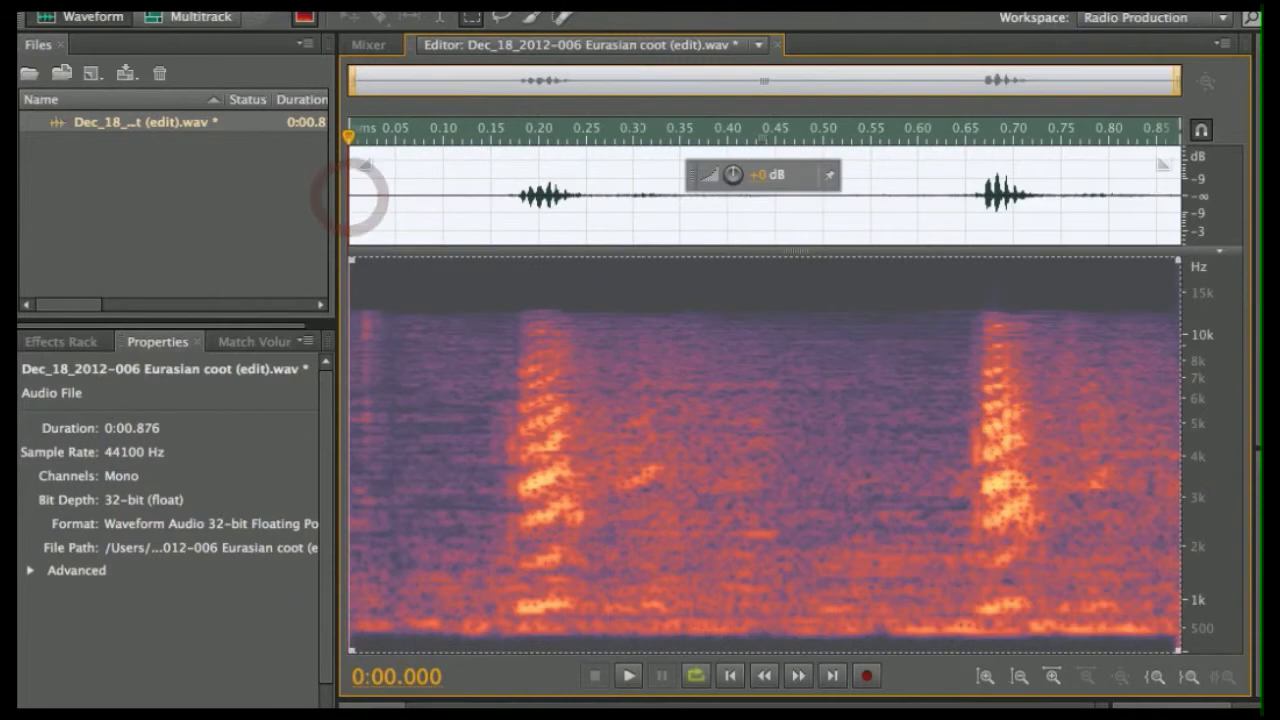
# - Preview and apply Noise Reduction (process) with Noise Reduction at 71% and Reduce by 61.8 dB
pyautogui.rightClick(352, 196)
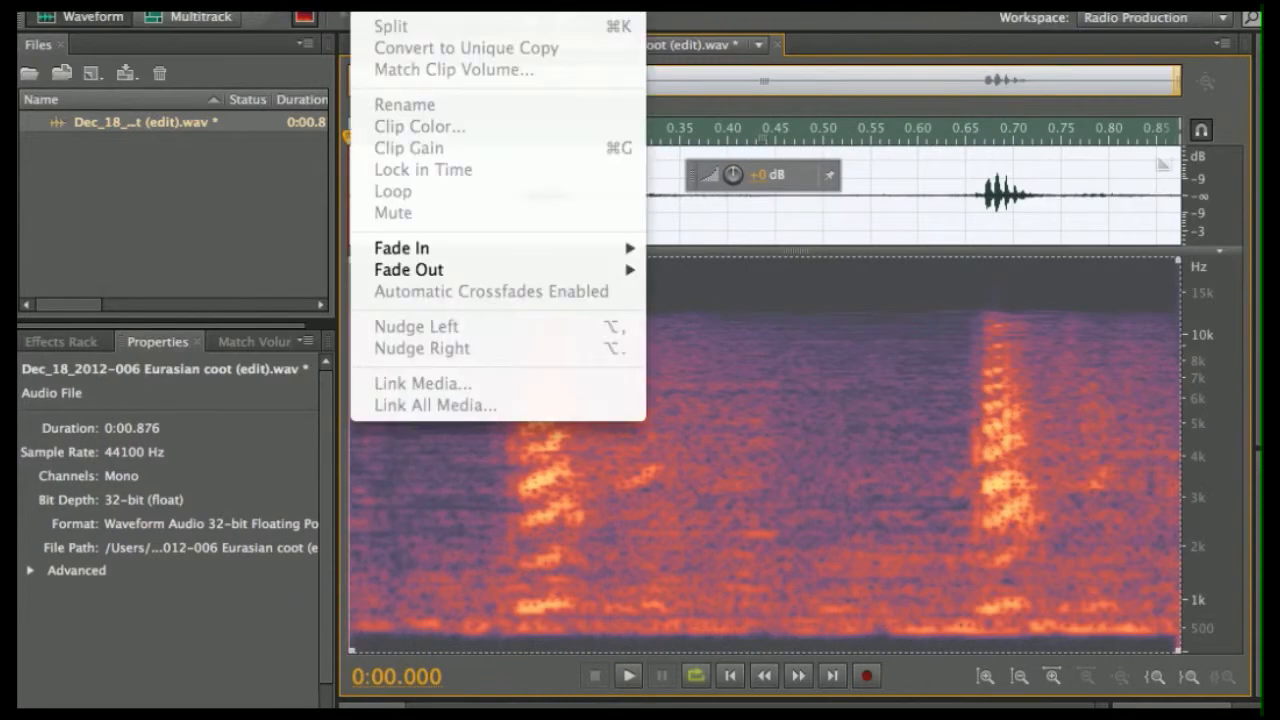
pyautogui.moveTo(594, 318)
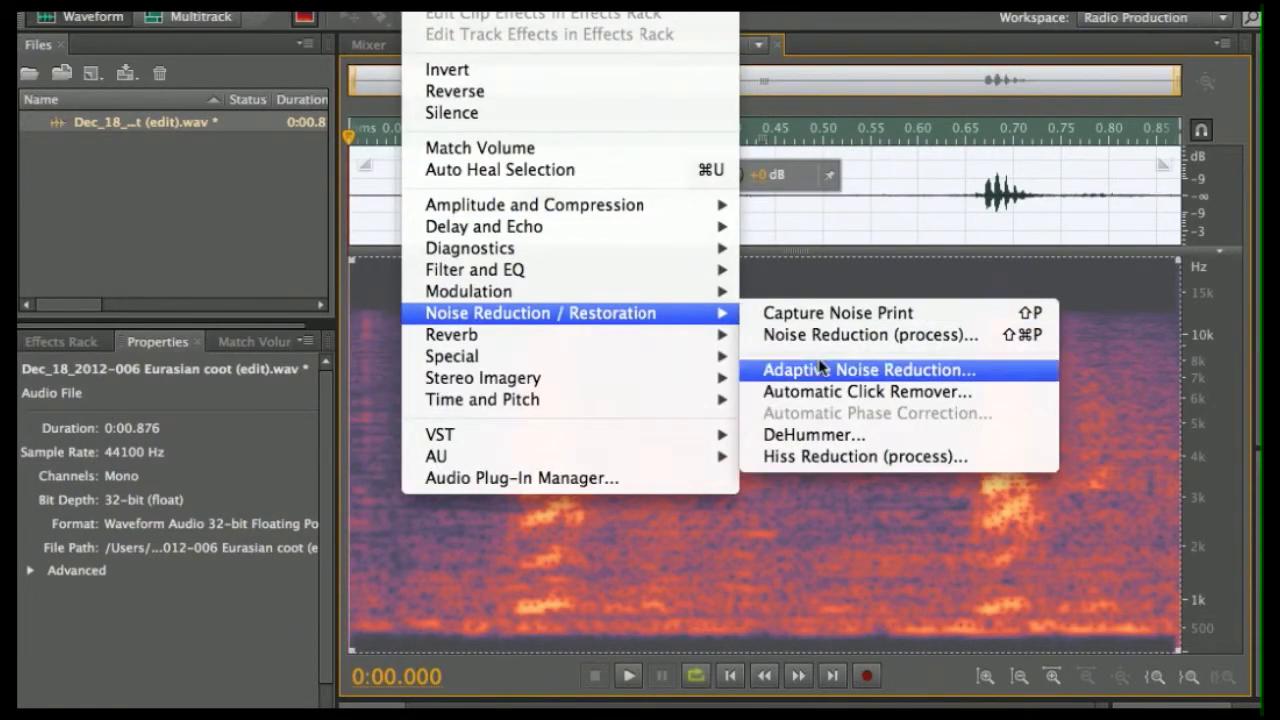
pyautogui.click(803, 334)
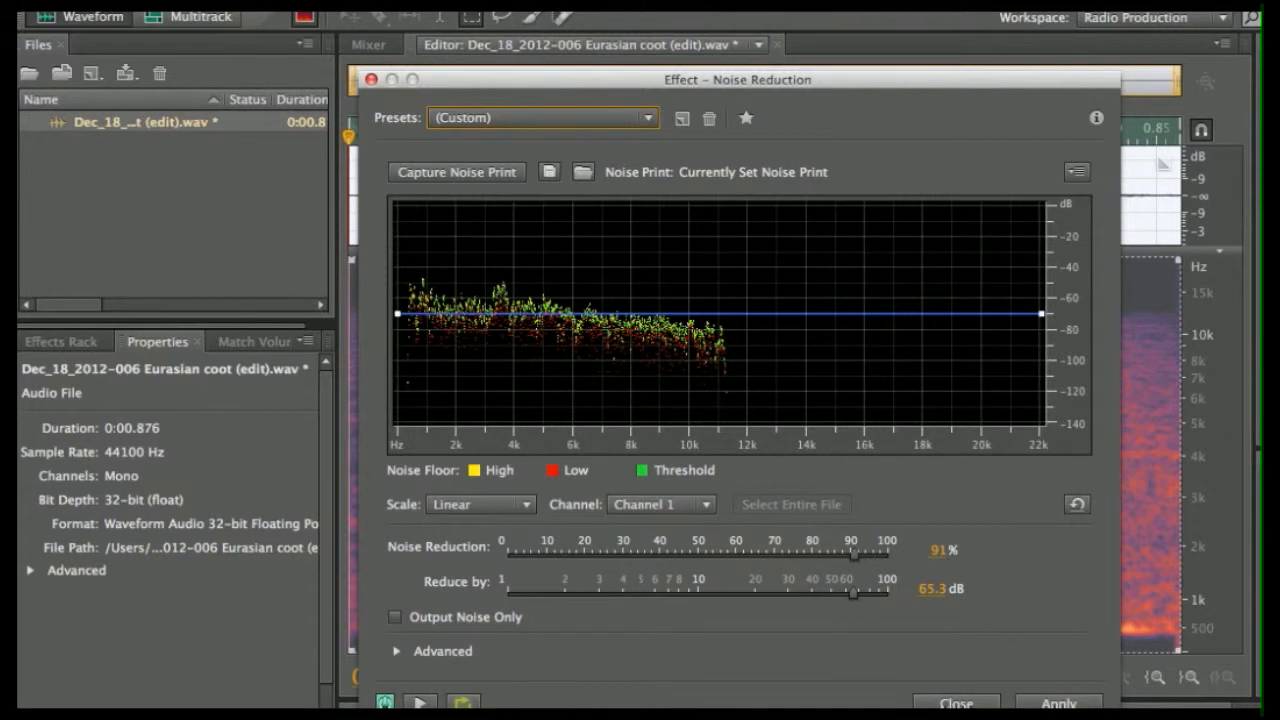
pyautogui.click(418, 703)
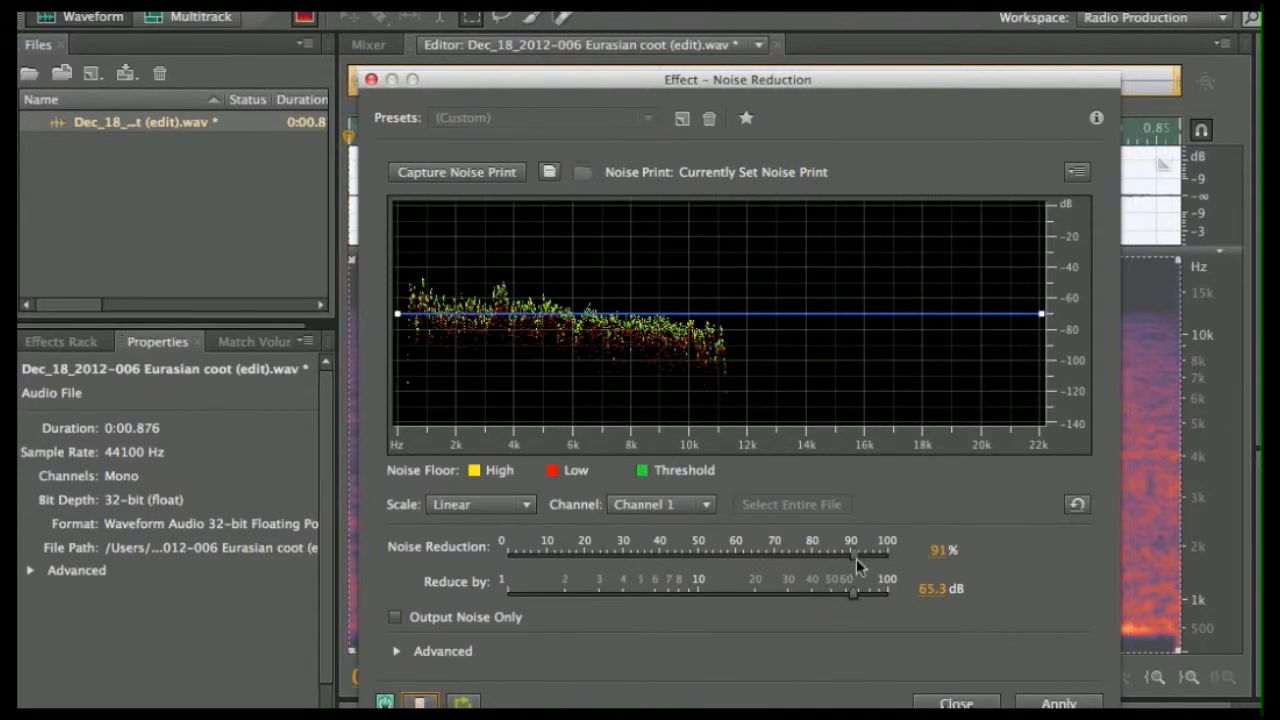
pyautogui.moveTo(850, 593); pyautogui.dragTo(801, 591)
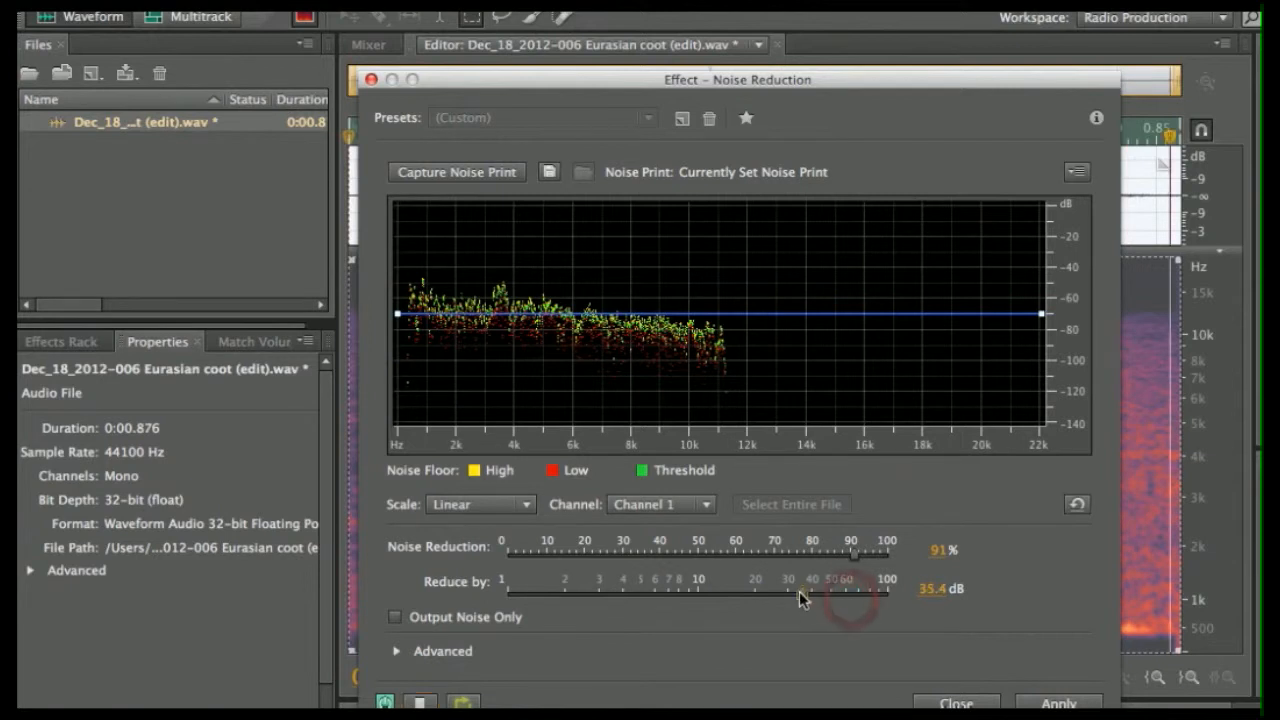
pyautogui.moveTo(853, 553); pyautogui.dragTo(542, 558)
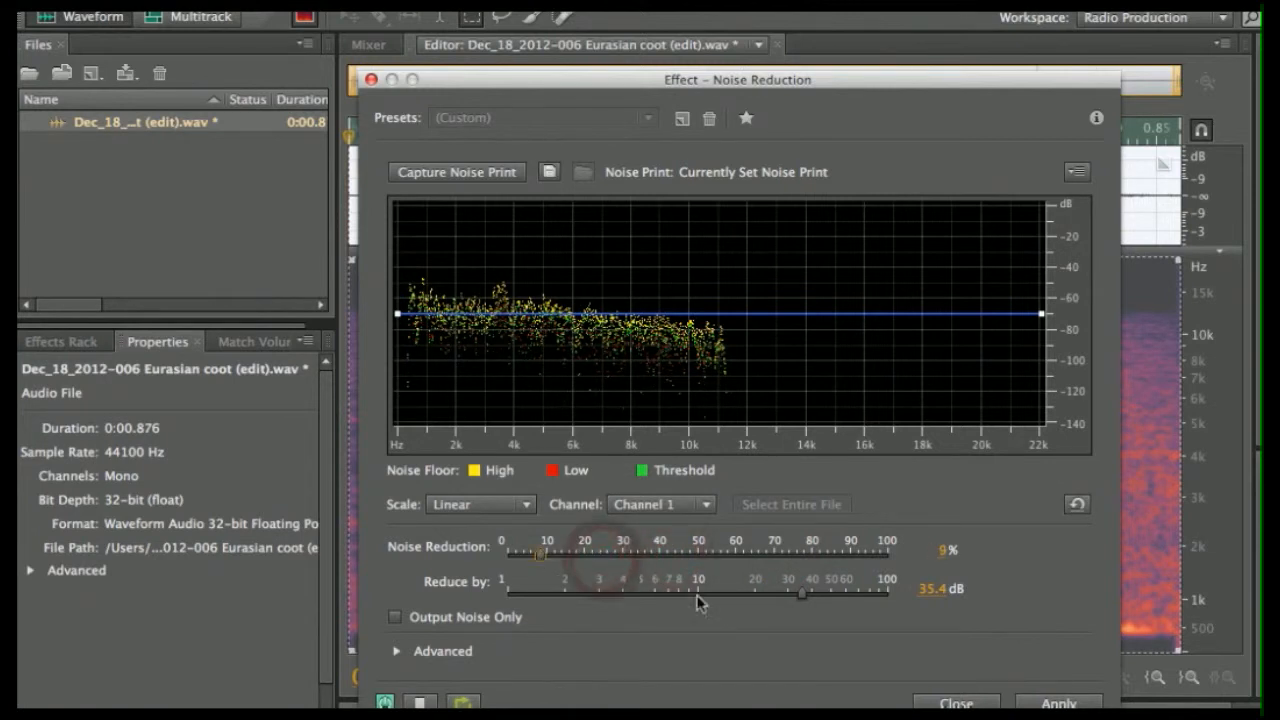
pyautogui.moveTo(801, 594); pyautogui.dragTo(655, 590)
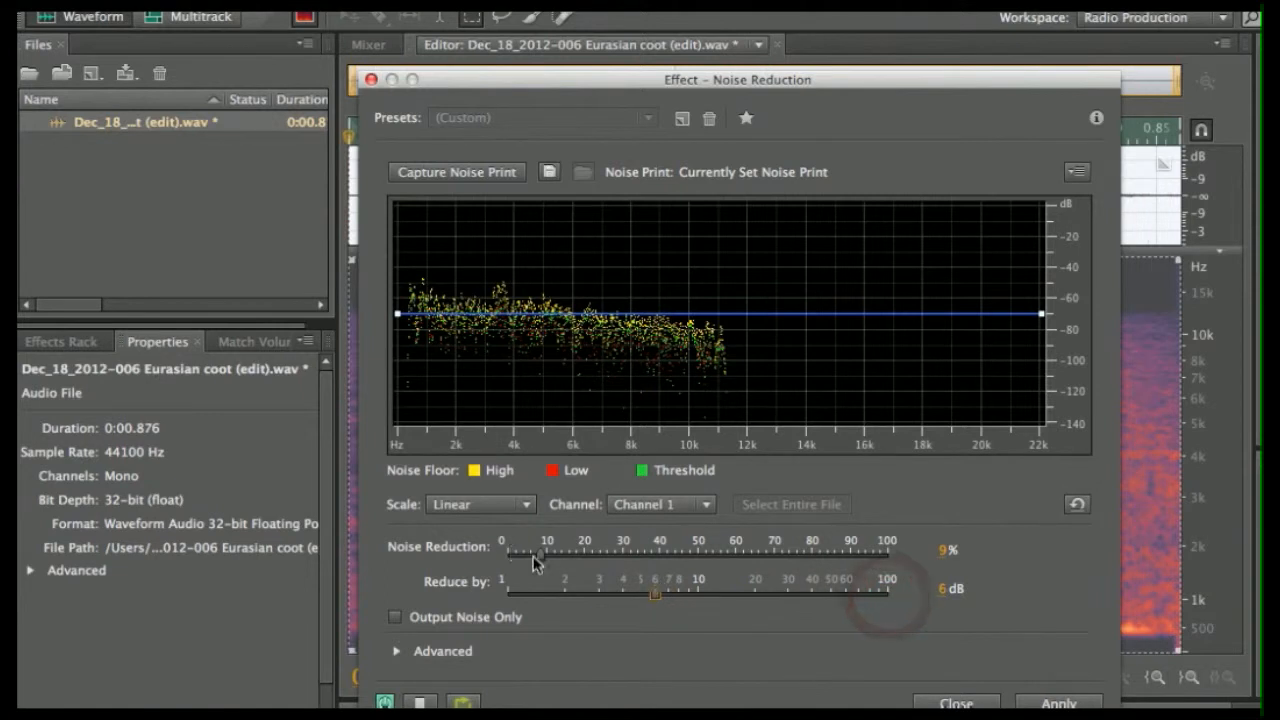
pyautogui.moveTo(542, 556); pyautogui.dragTo(849, 550)
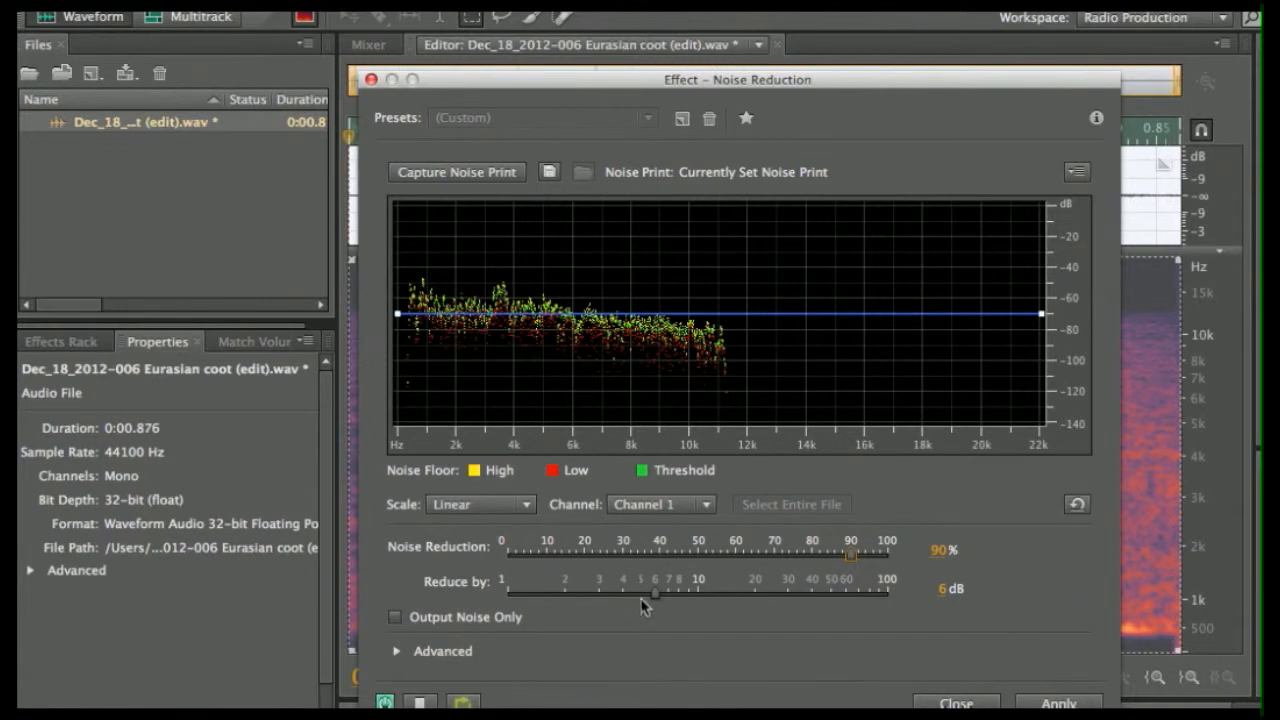
pyautogui.moveTo(653, 594); pyautogui.dragTo(786, 593)
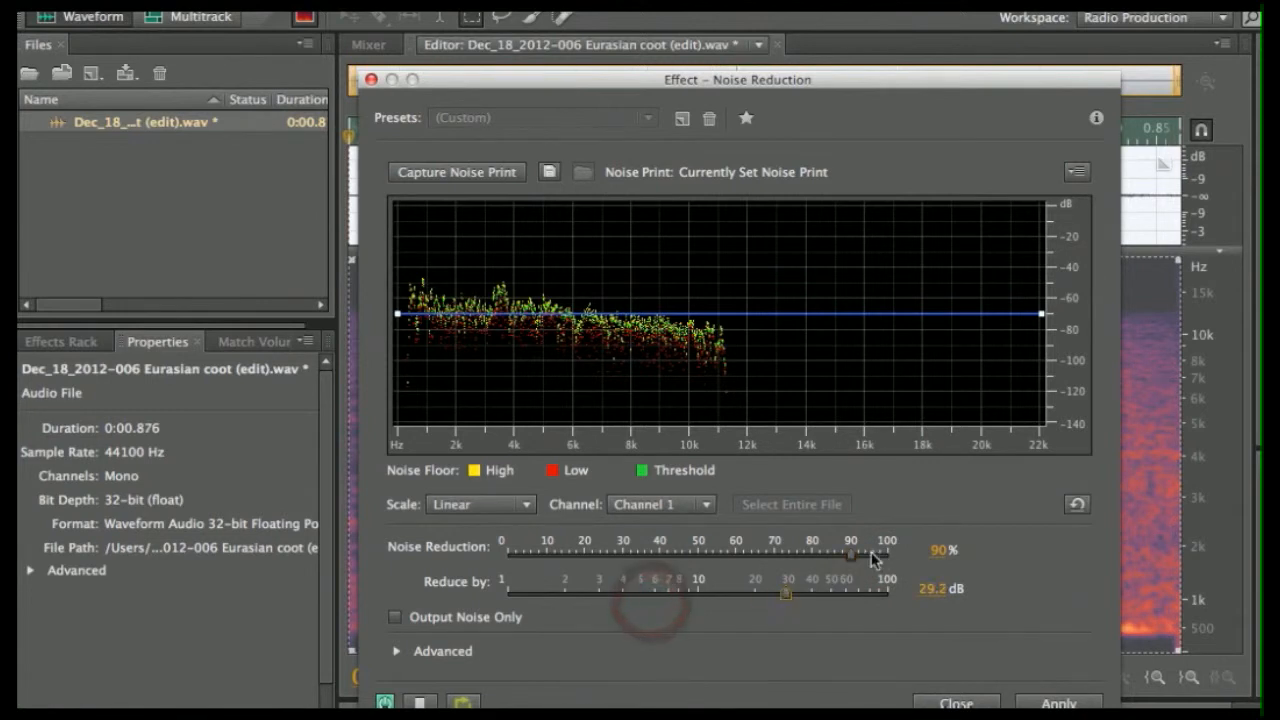
pyautogui.moveTo(852, 556); pyautogui.dragTo(847, 598)
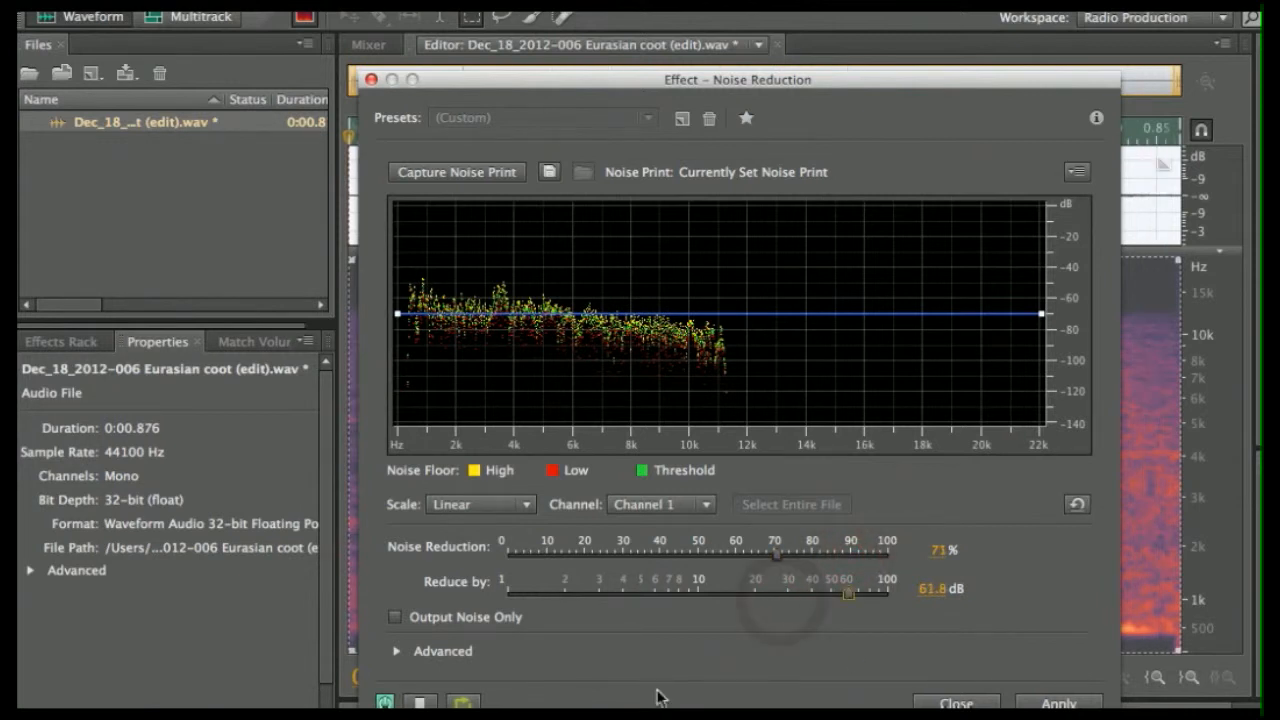
pyautogui.click(1038, 703)
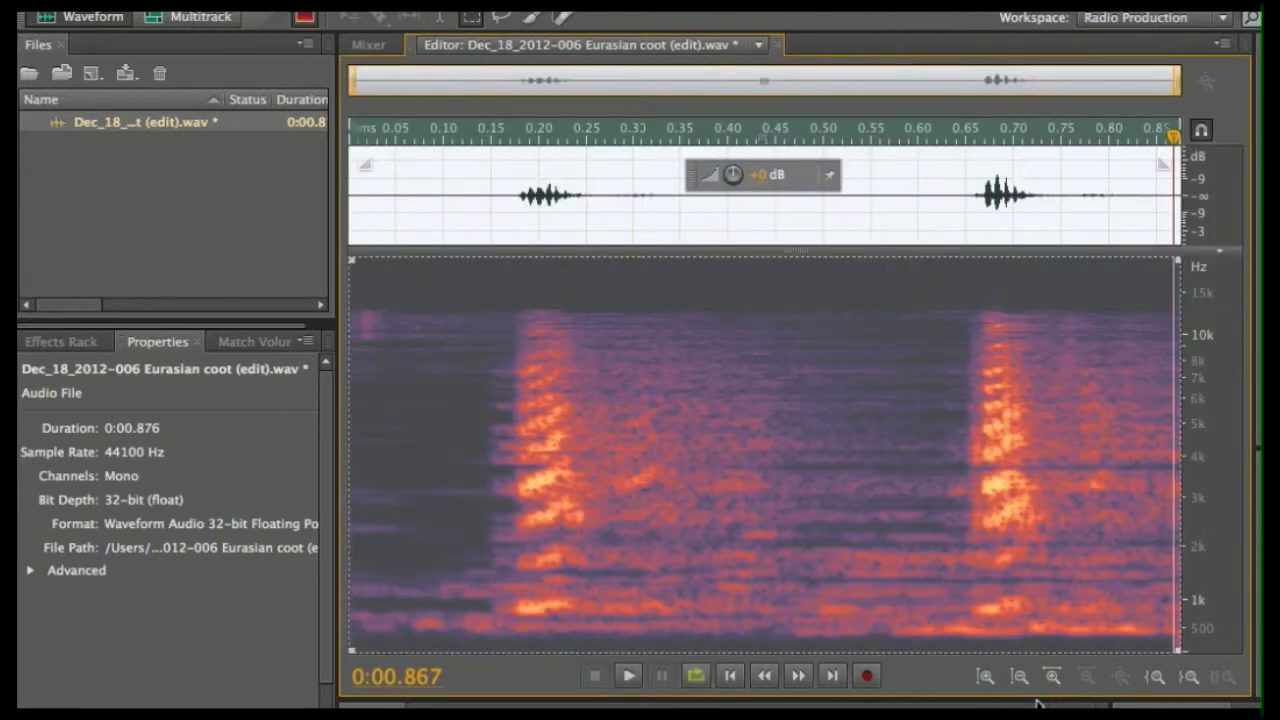
pyautogui.click(479, 518)
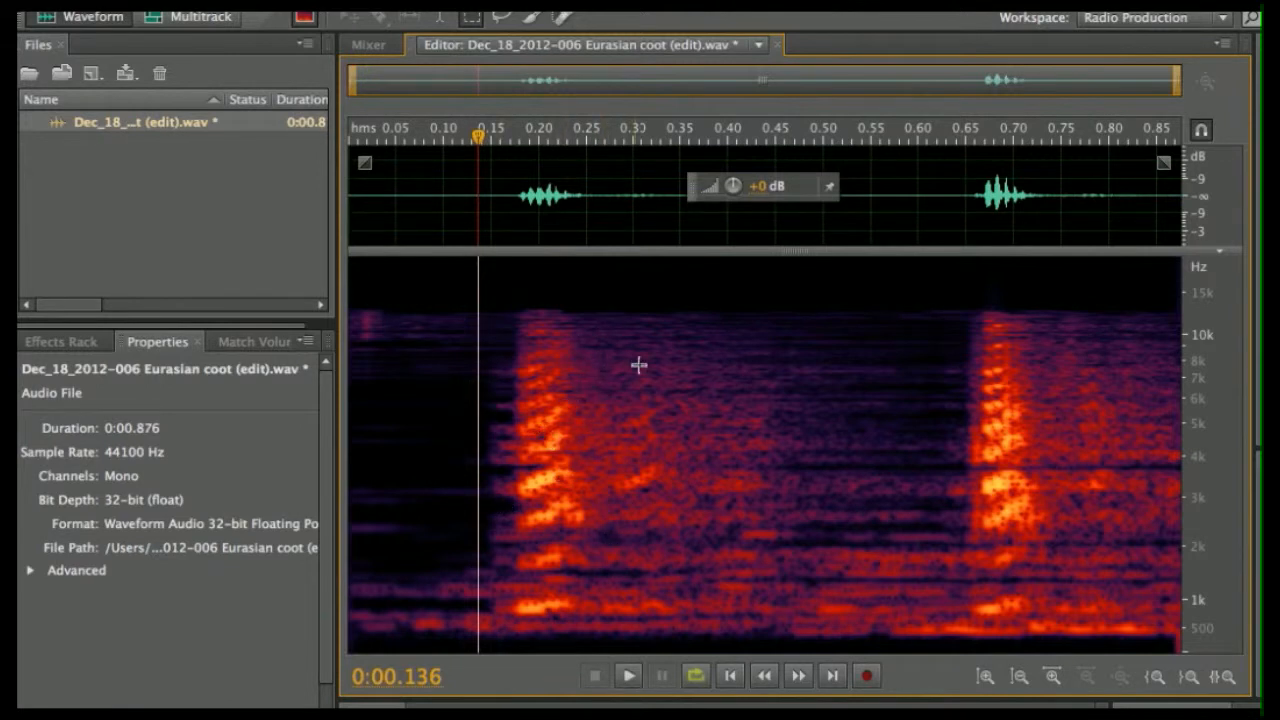
pyautogui.moveTo(579, 306); pyautogui.dragTo(738, 527)
# - Erase the residual noise in the gap between the two coot calls
pyautogui.click(764, 446)
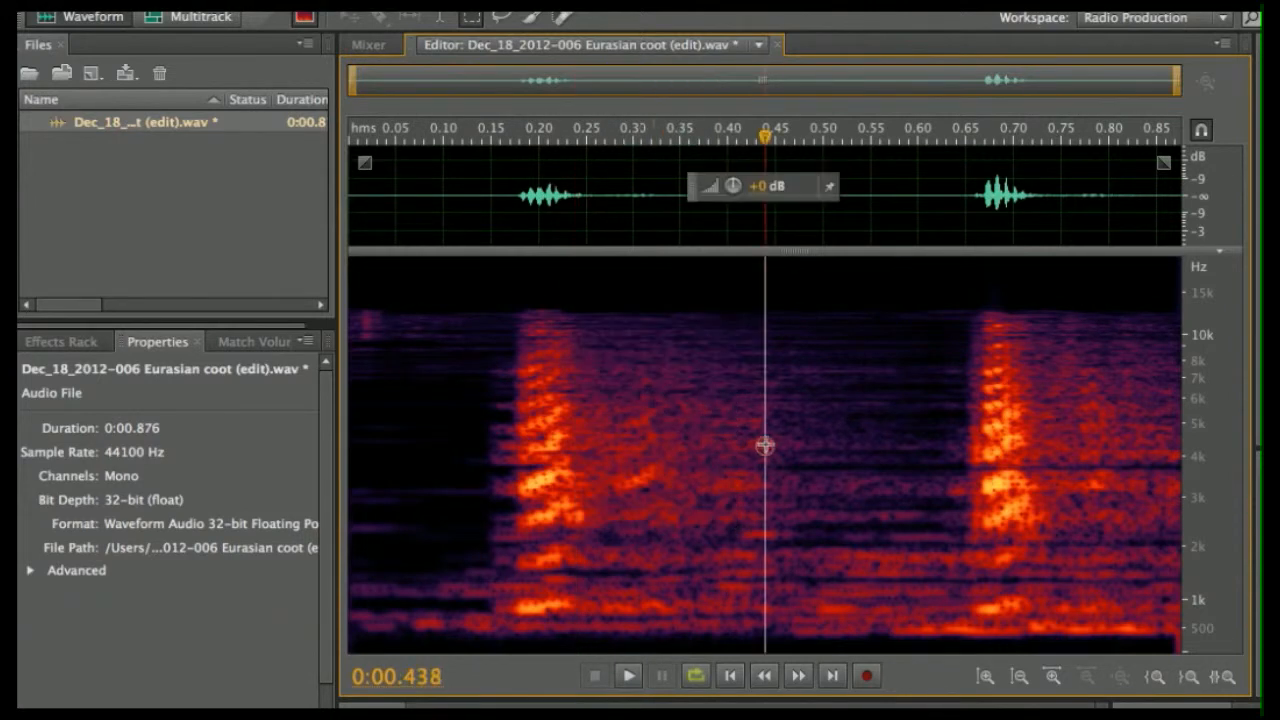
pyautogui.moveTo(598, 306); pyautogui.dragTo(615, 330)
pyautogui.moveTo(693, 468); pyautogui.dragTo(946, 647)
pyautogui.moveTo(950, 645); pyautogui.dragTo(944, 639)
pyautogui.press('Delete')
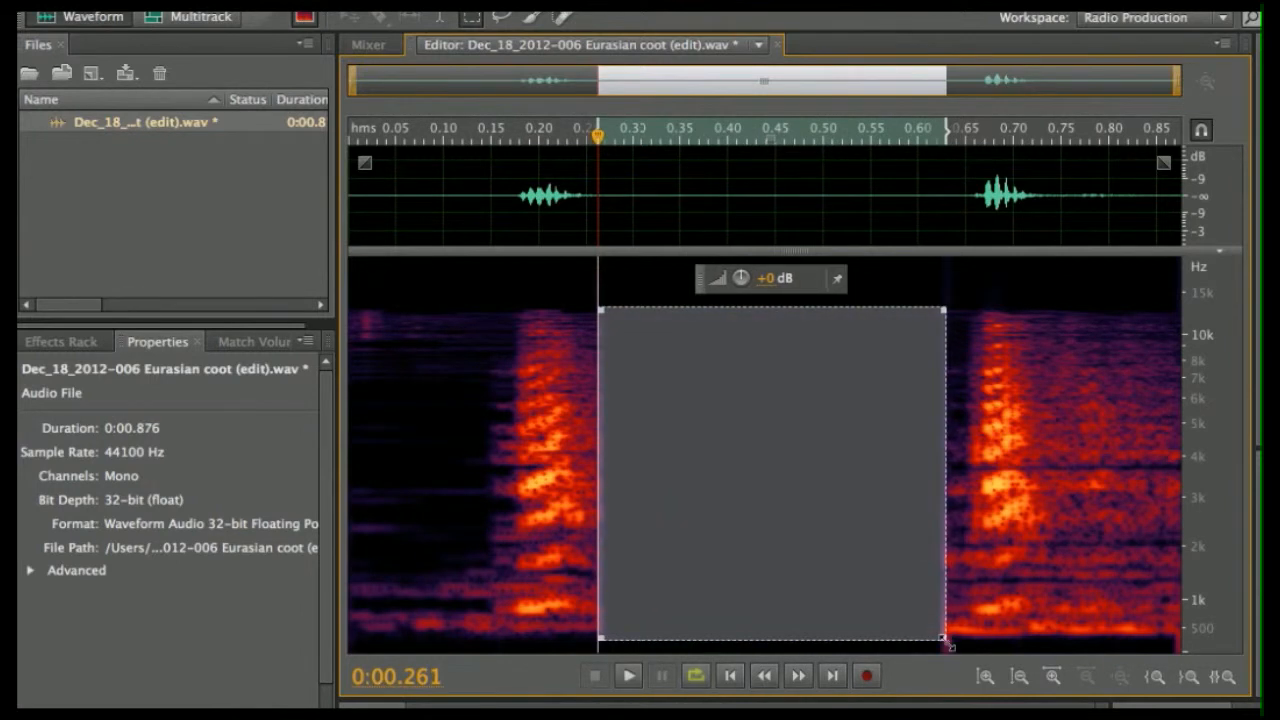
# - Erase the noise after the second call and the low-band noise before the first call
pyautogui.click(1129, 554)
pyautogui.moveTo(1051, 313)
pyautogui.mouseDown()
pyautogui.moveTo(1184, 586)
pyautogui.moveTo(1179, 638)
pyautogui.mouseUp()
pyautogui.press('Delete')
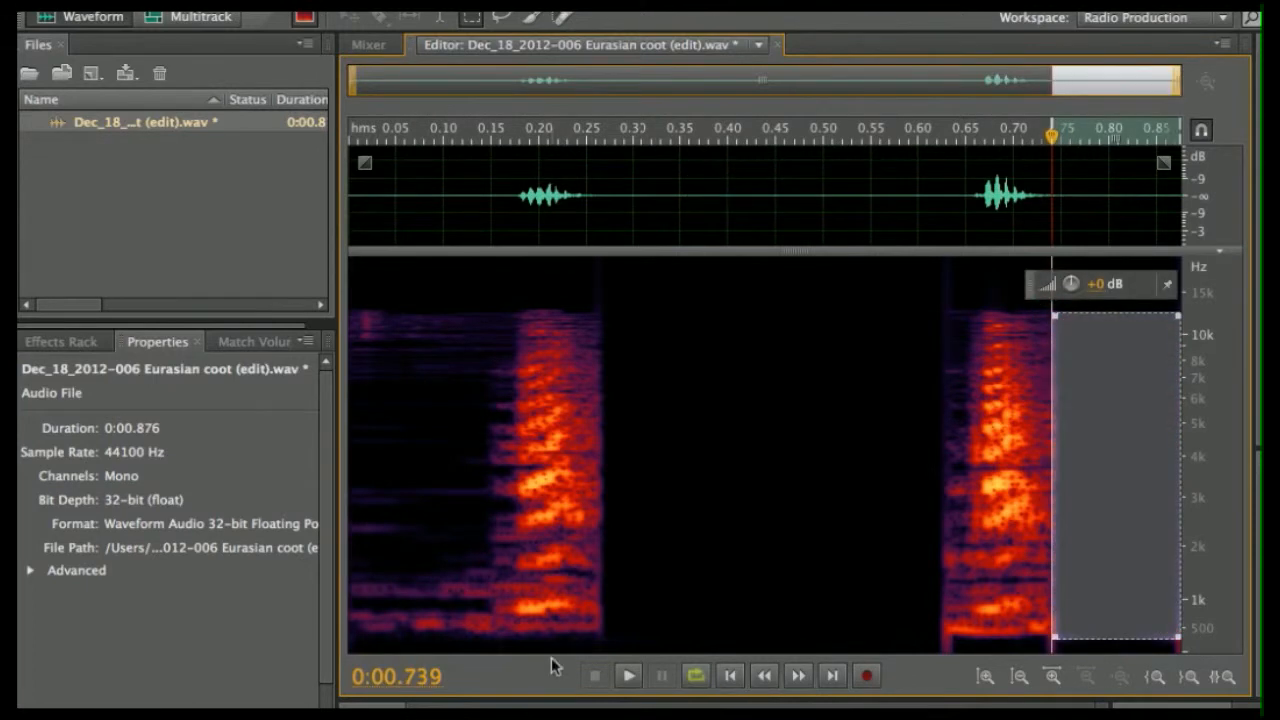
pyautogui.moveTo(464, 570)
pyautogui.mouseDown()
pyautogui.moveTo(411, 623)
pyautogui.moveTo(314, 633)
pyautogui.moveTo(320, 651)
pyautogui.mouseUp()
pyautogui.press('Delete')
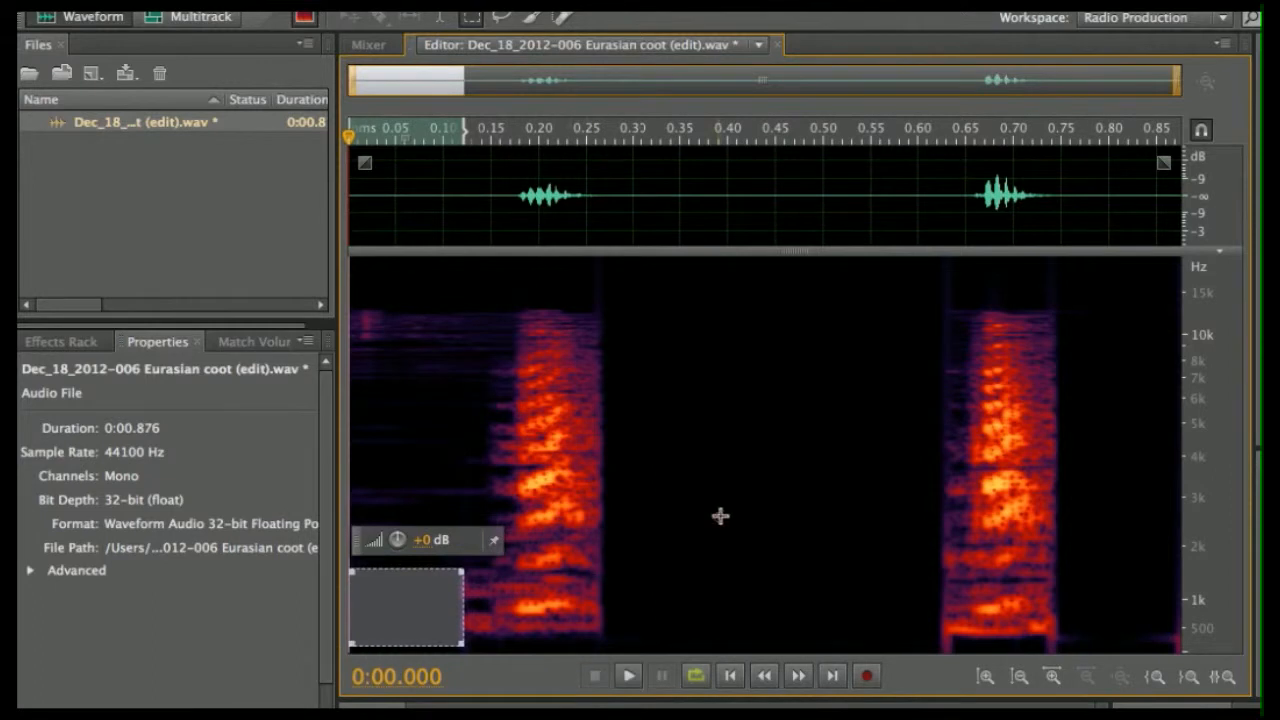
pyautogui.click(720, 516)
pyautogui.click(627, 676)
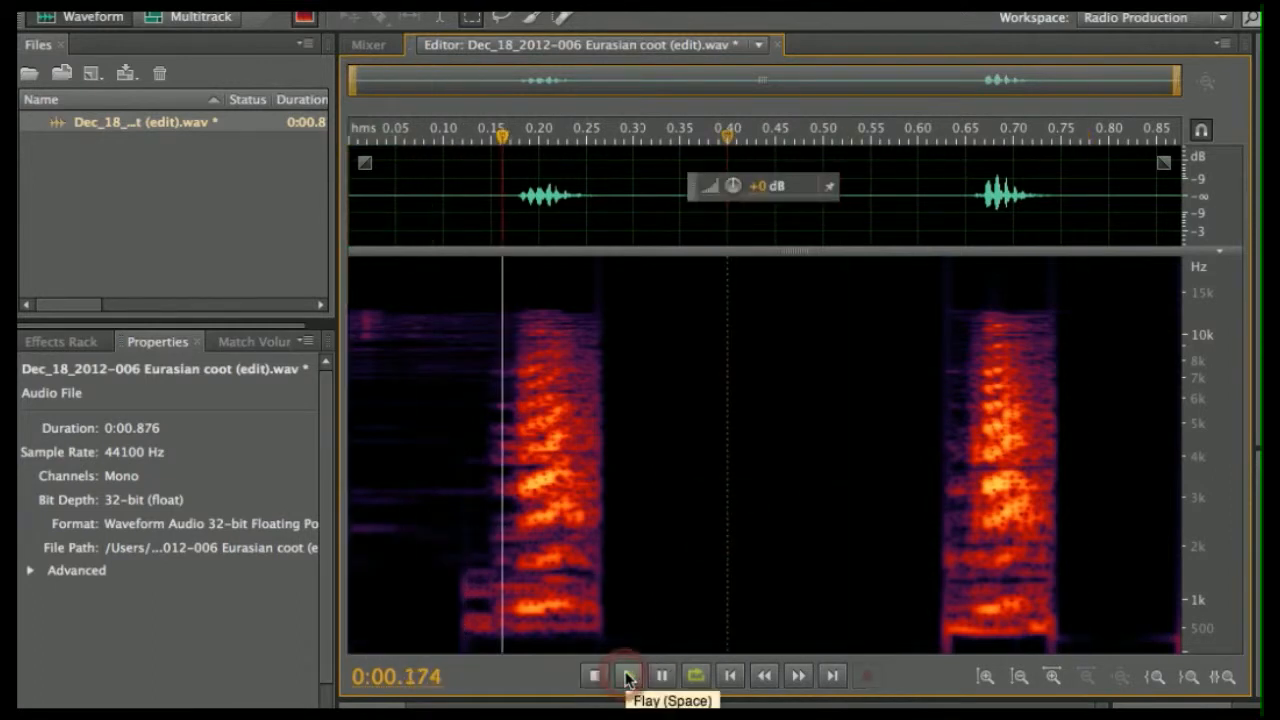
pyautogui.click(592, 677)
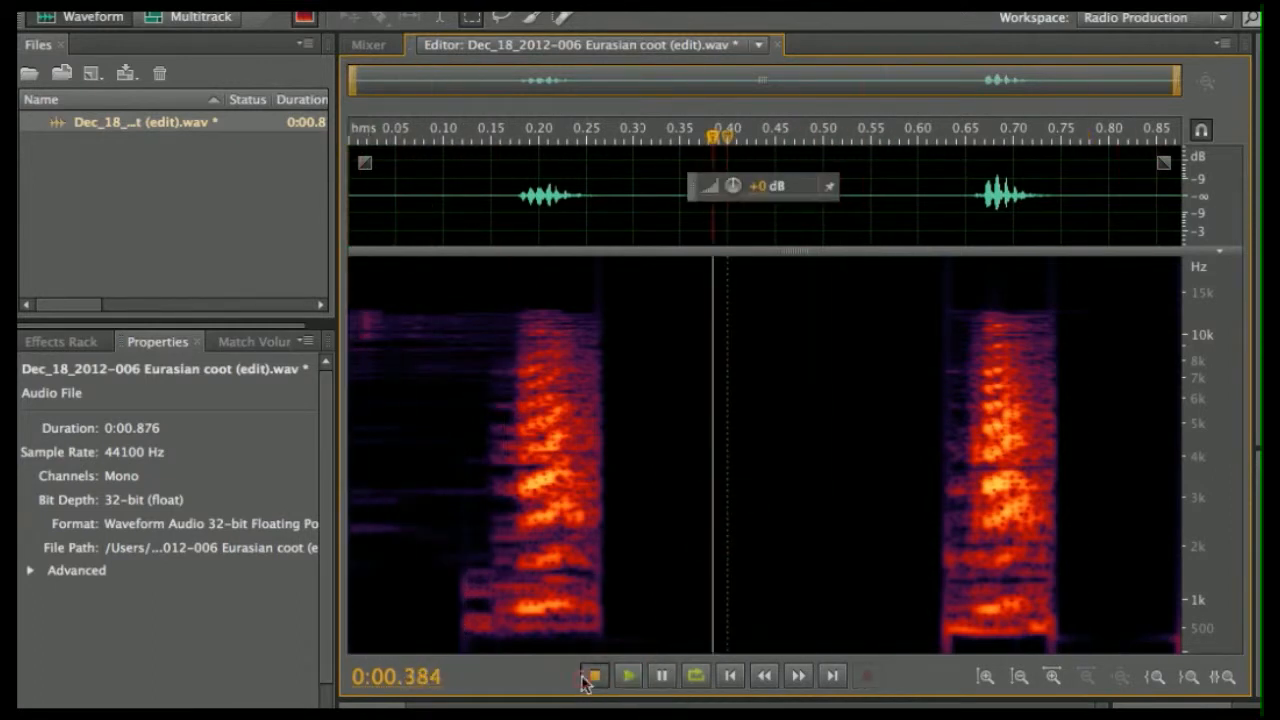
pyautogui.click(627, 676)
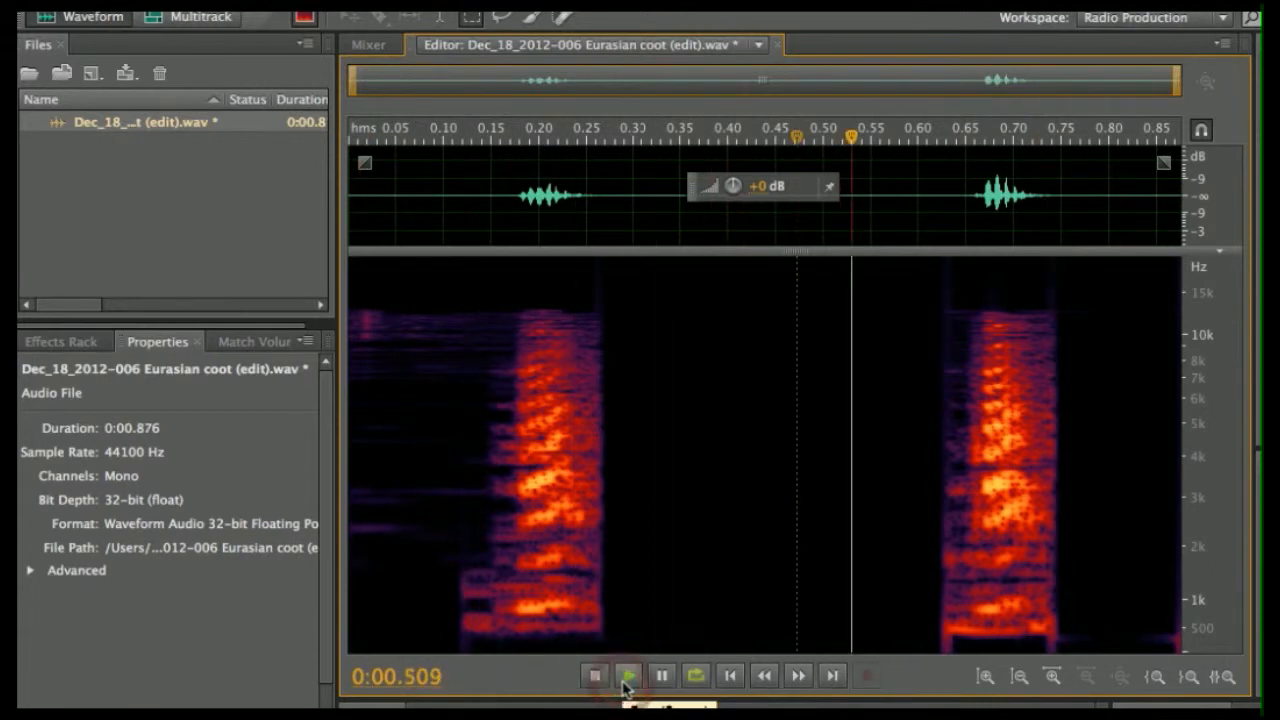
pyautogui.click(595, 677)
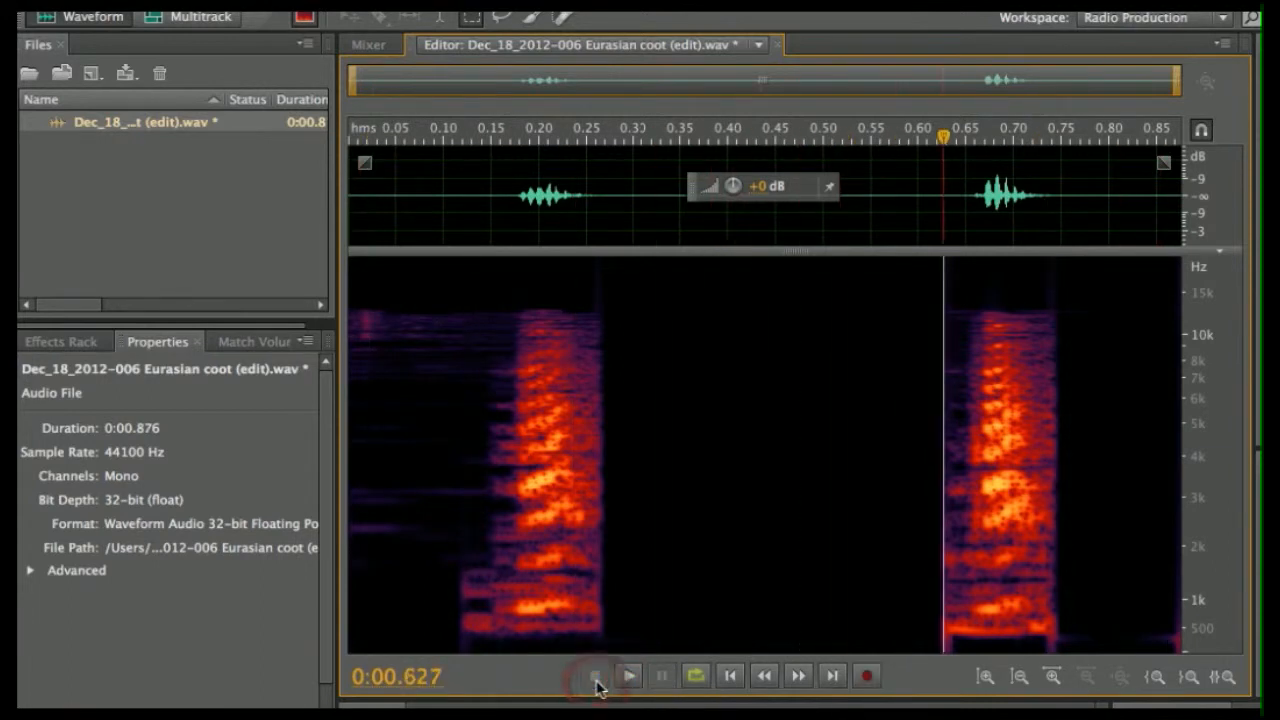